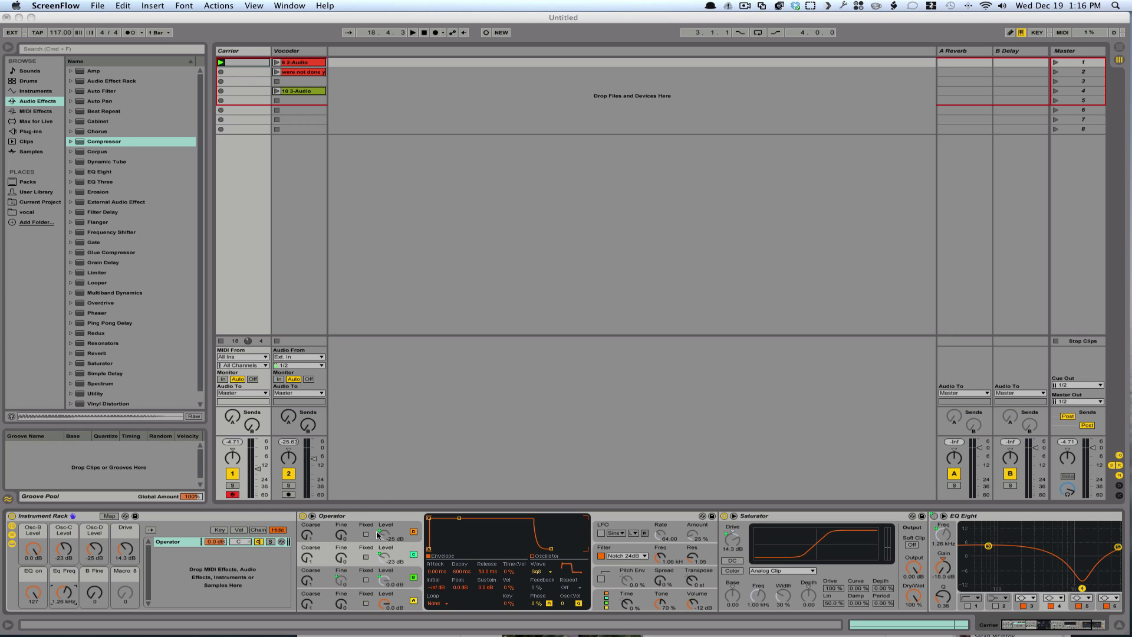
- View the Vocoder track's device chain and return to the Carrier track's instrument chain
scroll(699, 562, "right", 5)
scroll(428, 518, "left", 5)
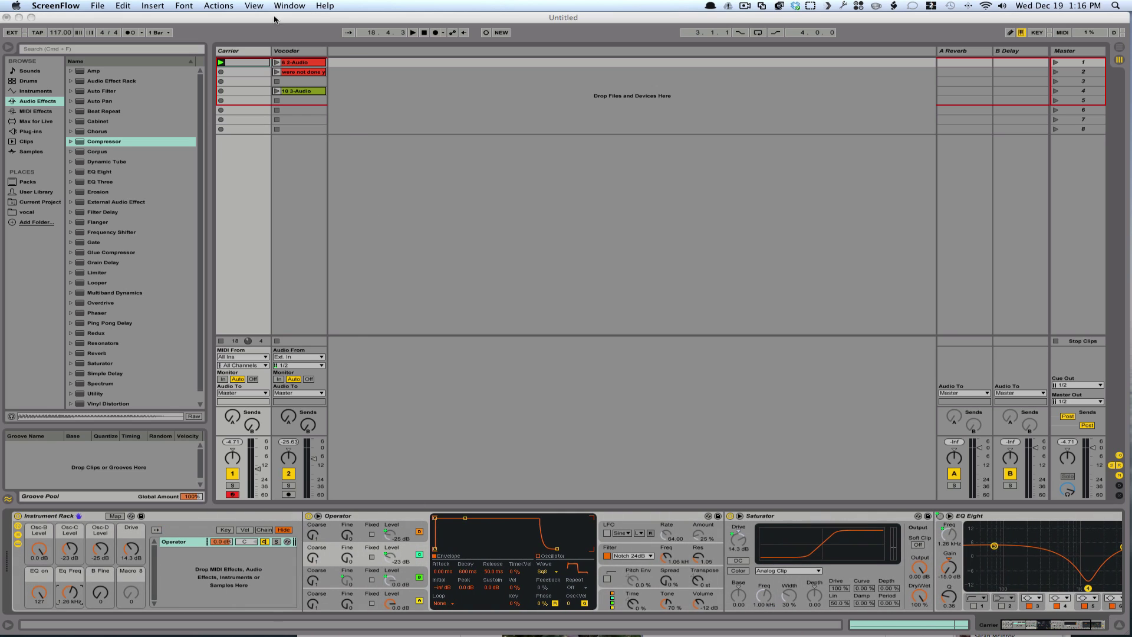
left_click(287, 54)
left_click(287, 54)
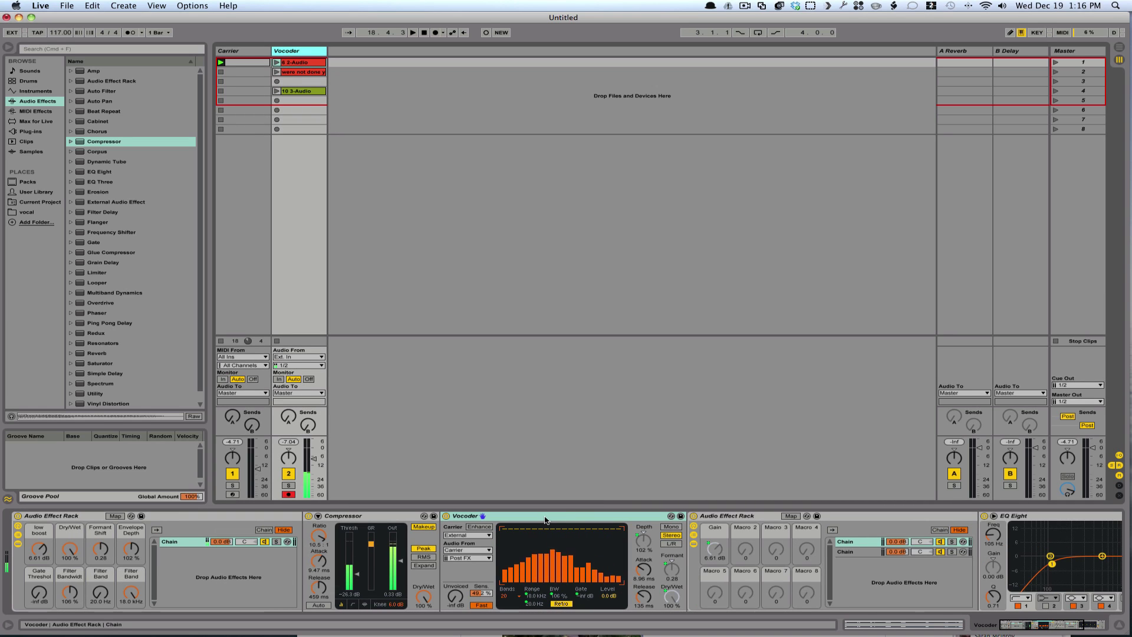
left_click(231, 53)
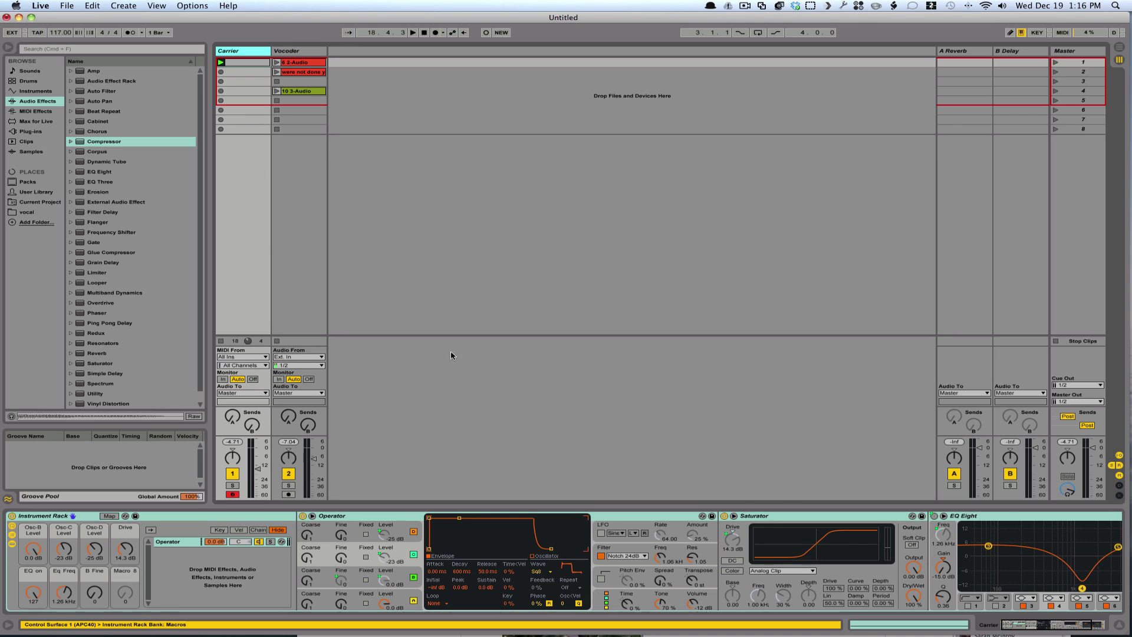
- Switch off the Carrier's Saturator and lower the Osc-B, Osc-C and Osc-D level macros to -inf dB and Drive to 1.12 dB
left_click(724, 517)
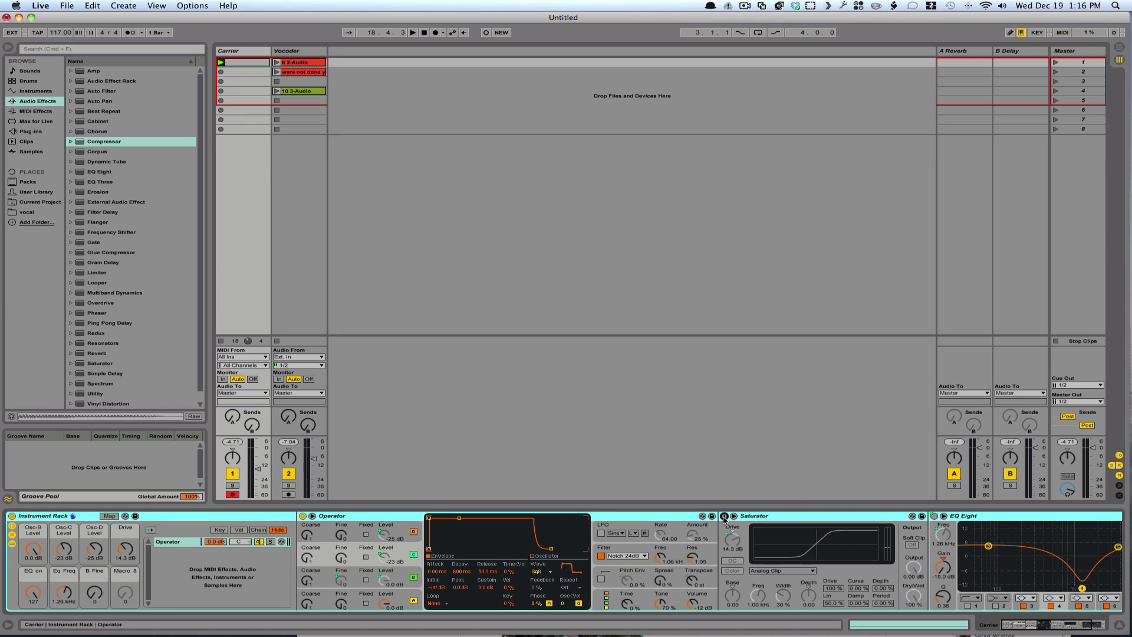
scroll(383, 589, "left", 1)
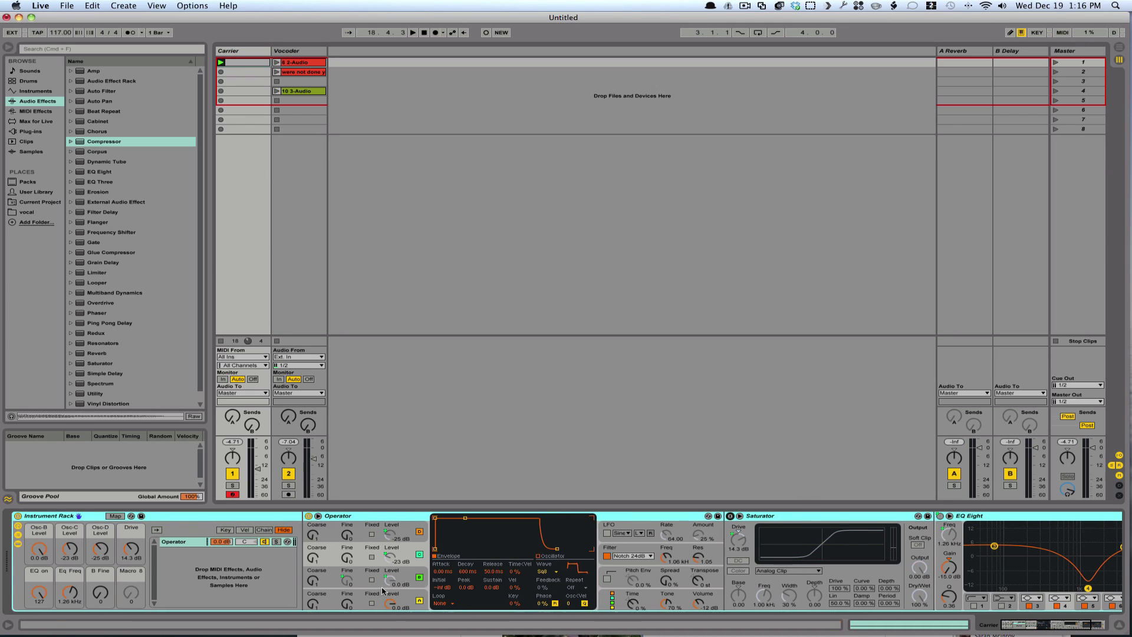
left_click_drag(39, 547, 38, 589)
left_click(77, 548)
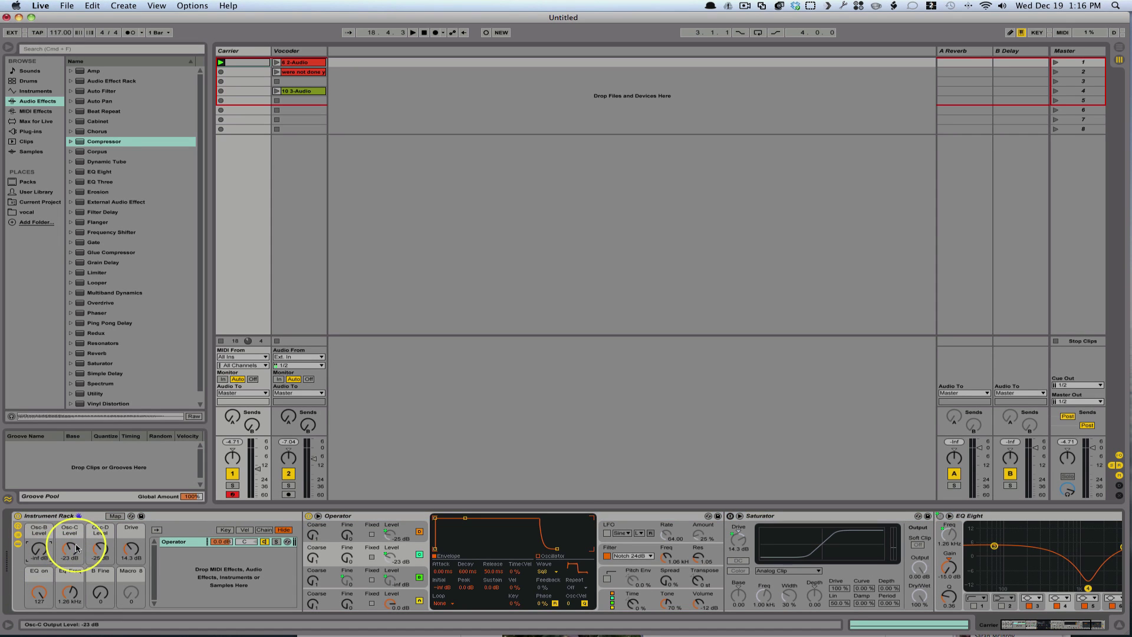
left_click_drag(77, 548, 100, 584)
left_click(131, 549)
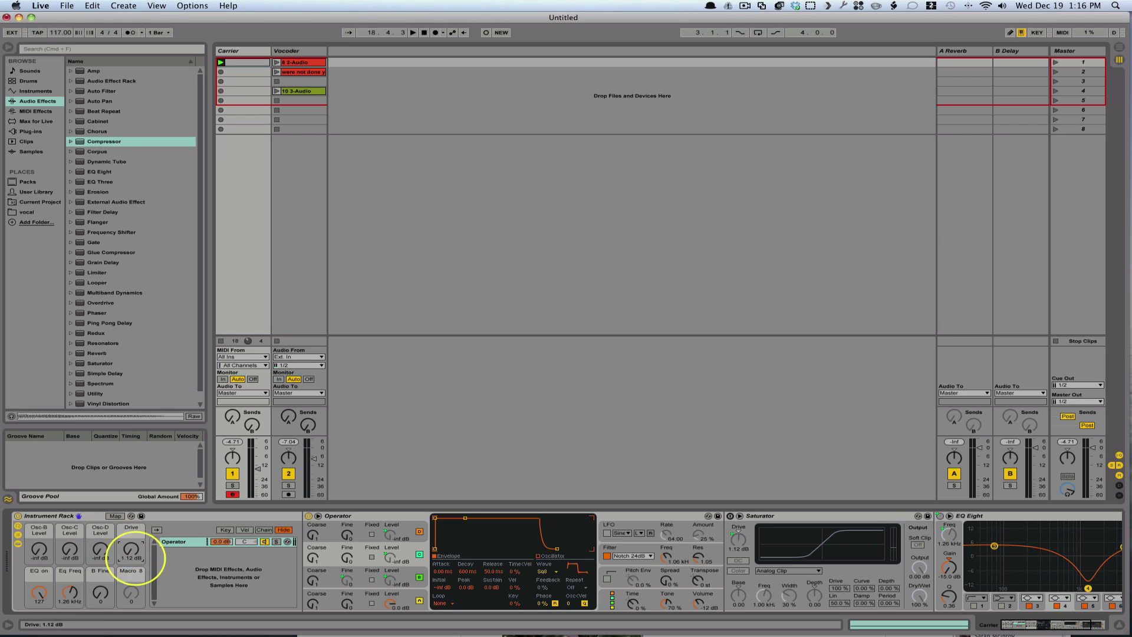
- Check Operator's macro-controlled oscillator levels and display its global settings with the oscillator routing algorithm
left_click(389, 578)
left_click(391, 557)
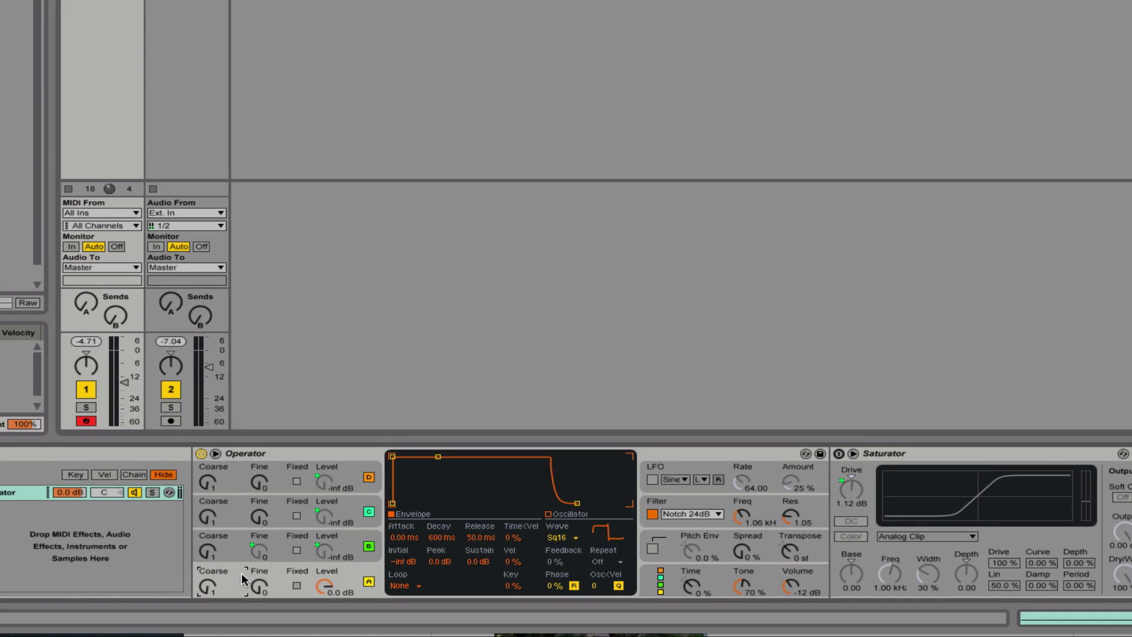
left_click(397, 580)
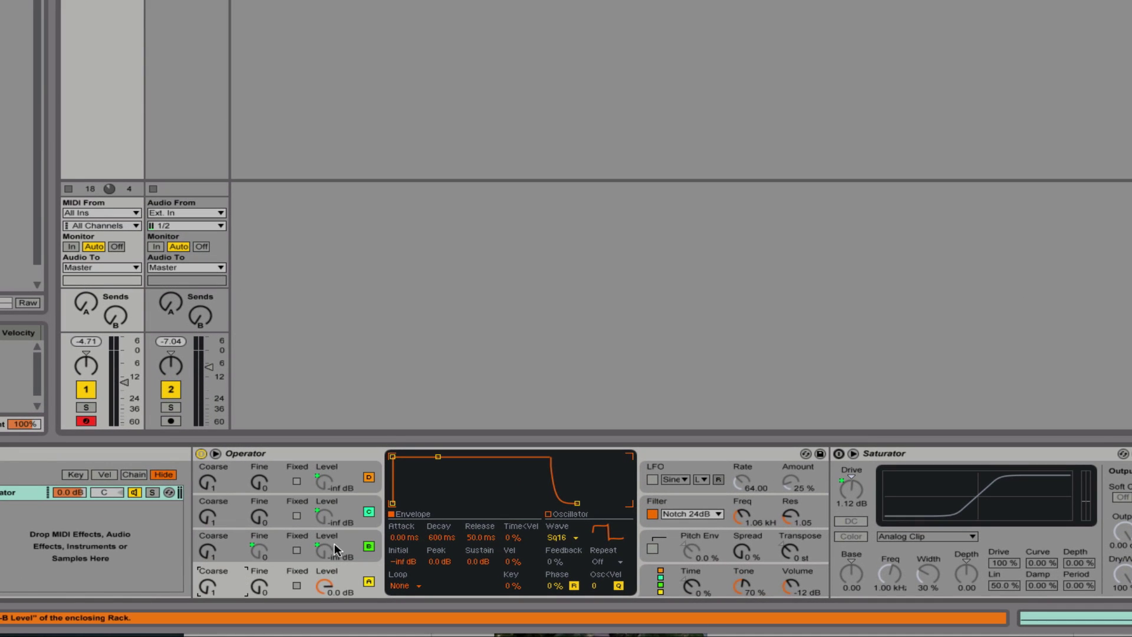
left_click(666, 584)
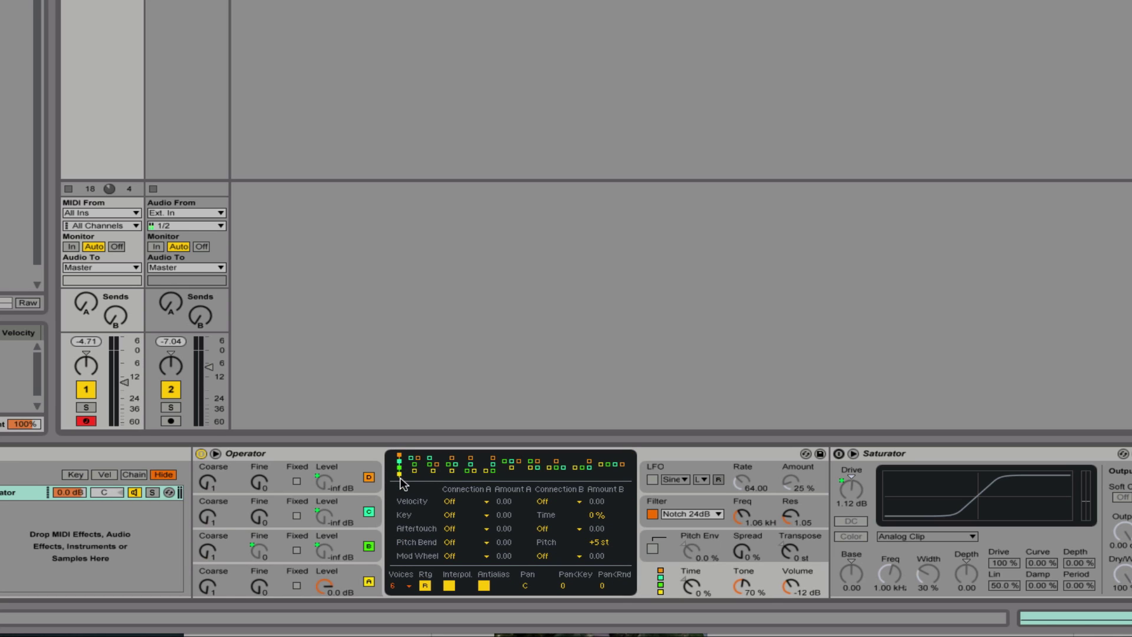
- Examine the waveform and envelope of each Operator oscillator, A to D, finishing on oscillator A
left_click(278, 585)
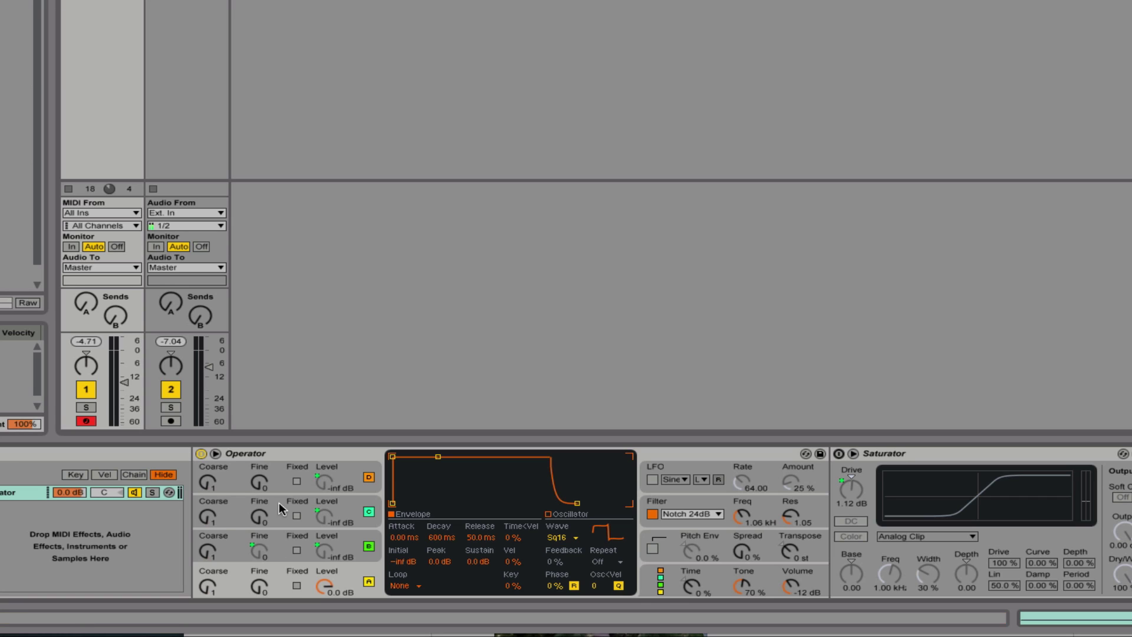
left_click(280, 479)
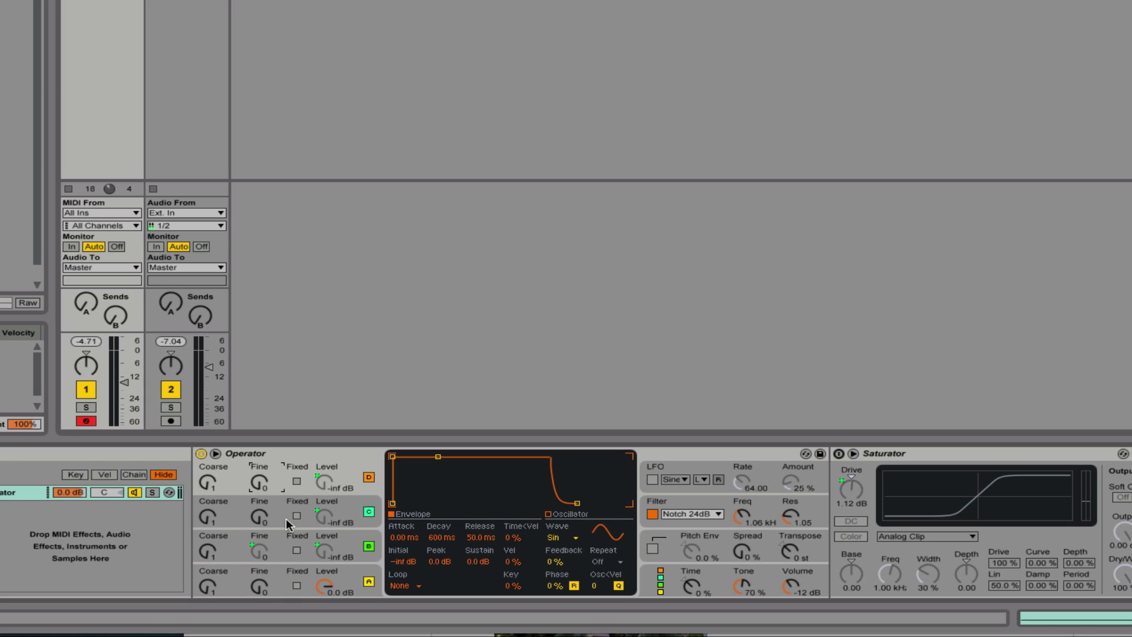
left_click(282, 583)
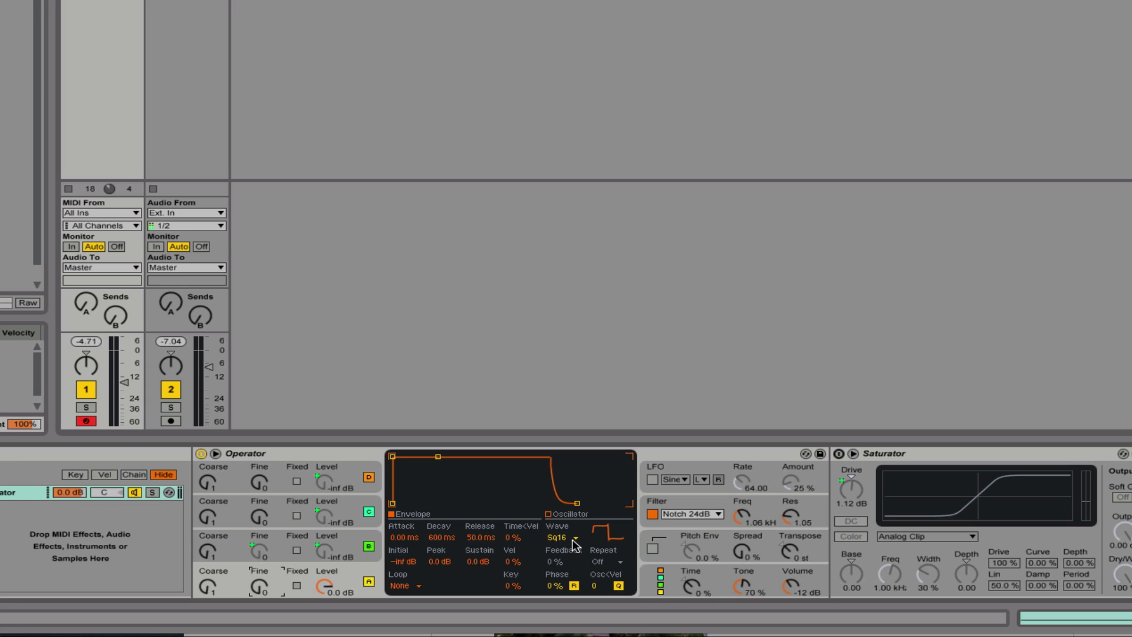
left_click(239, 539)
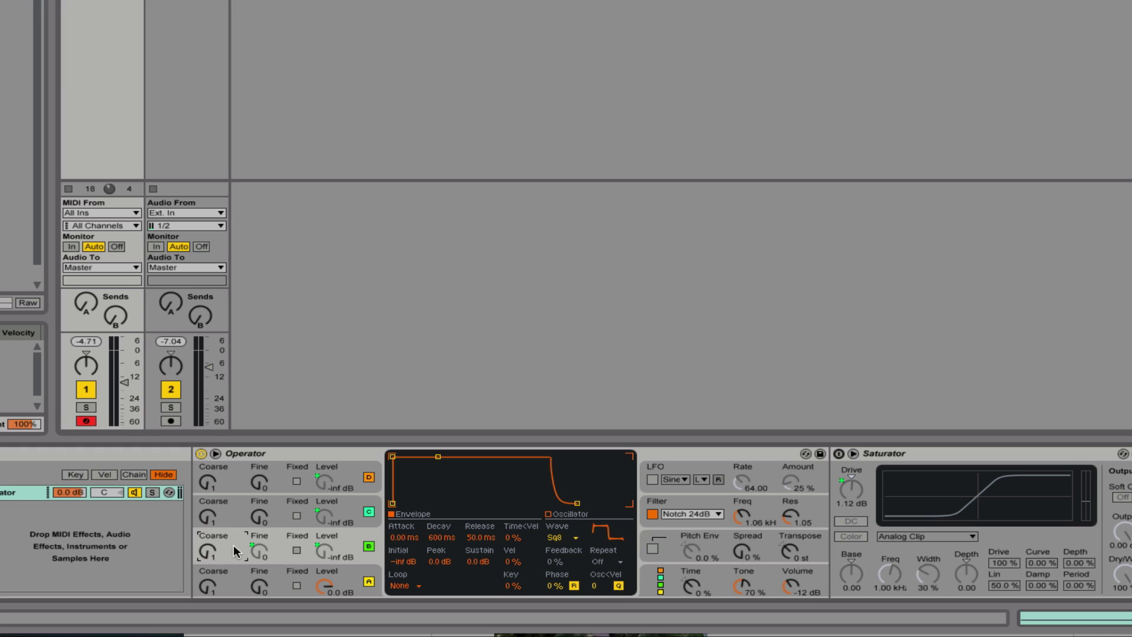
left_click(239, 509)
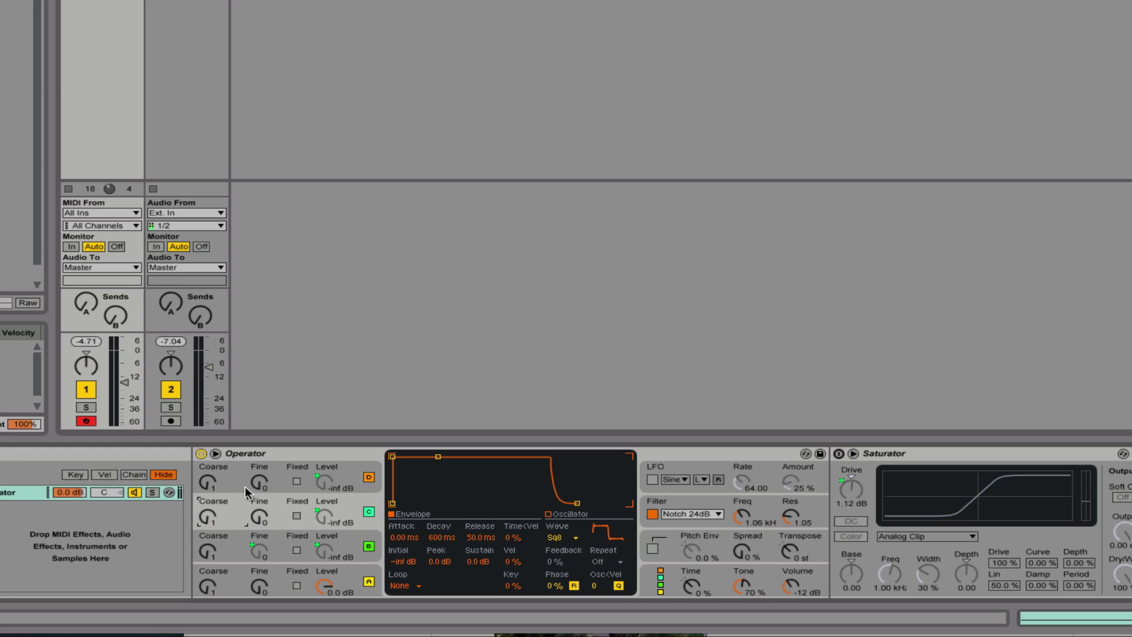
left_click(240, 479)
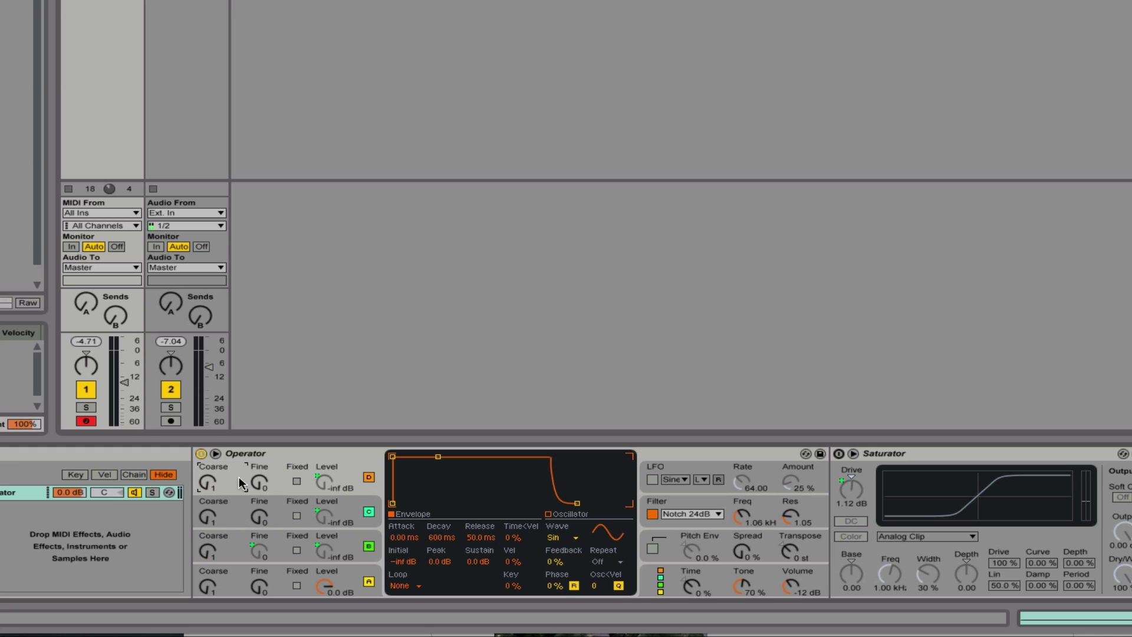
left_click(230, 583)
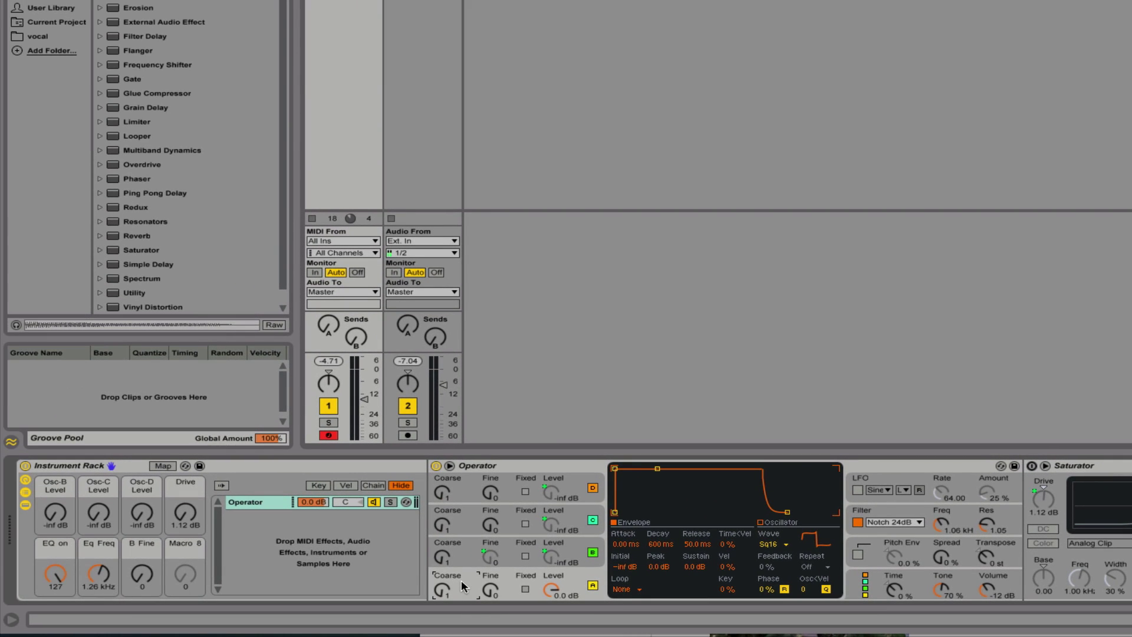
- Turn off Operator's filter and set the oscillator levels to 0.0 dB for B, -25 dB for C and -30 dB for D
left_click(859, 523)
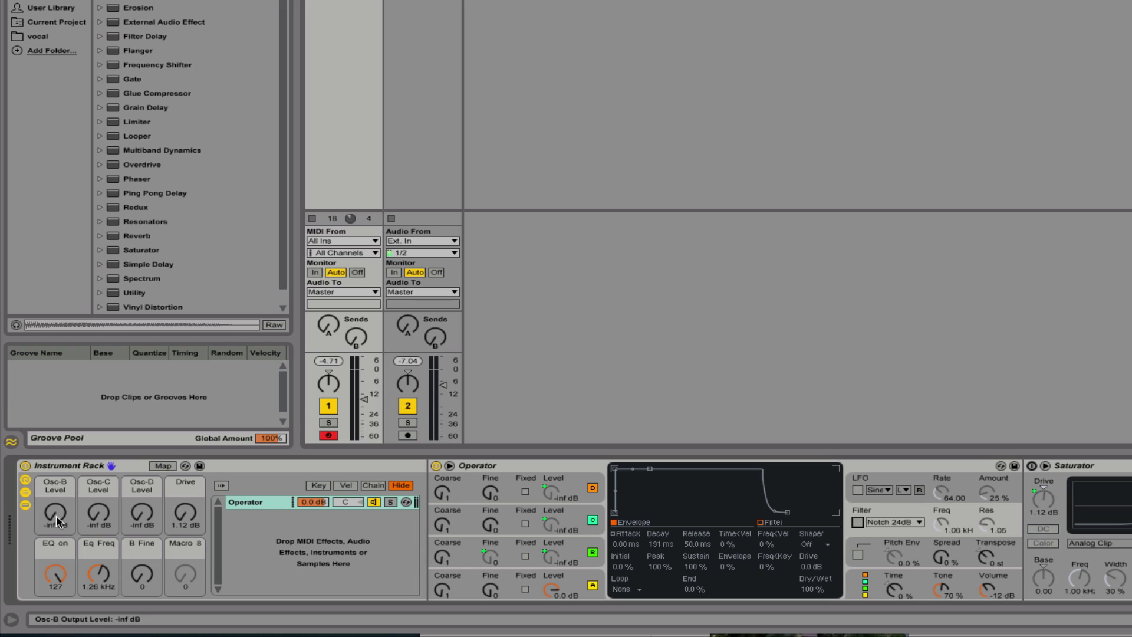
left_click_drag(52, 519, 52, 491)
left_click_drag(98, 513, 98, 503)
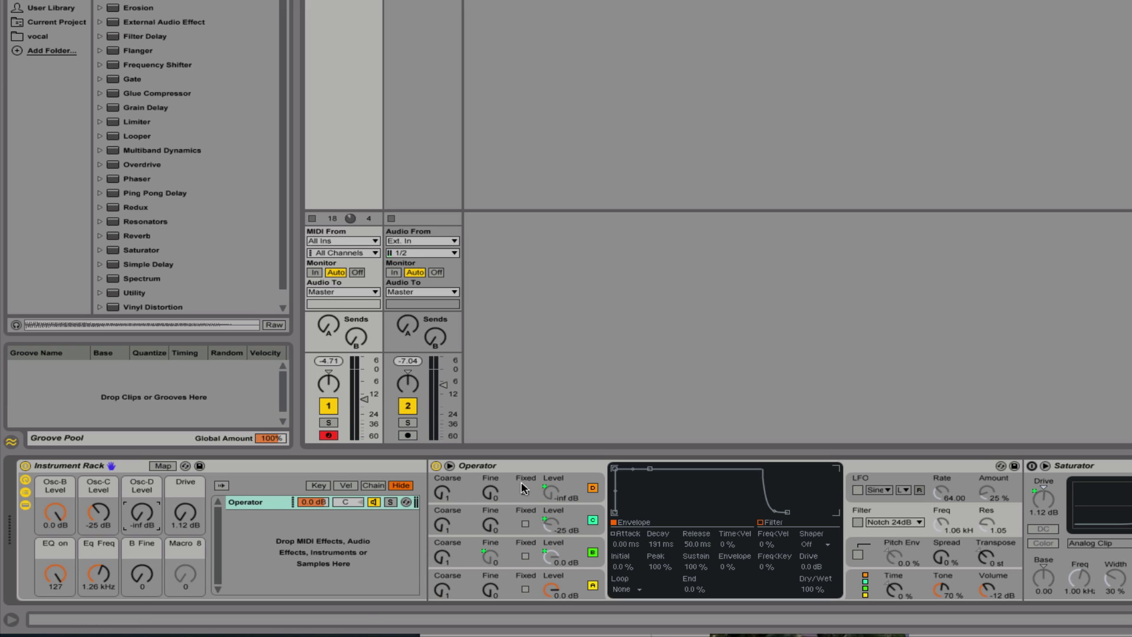
left_click(572, 480)
left_click_drag(572, 481, 572, 465)
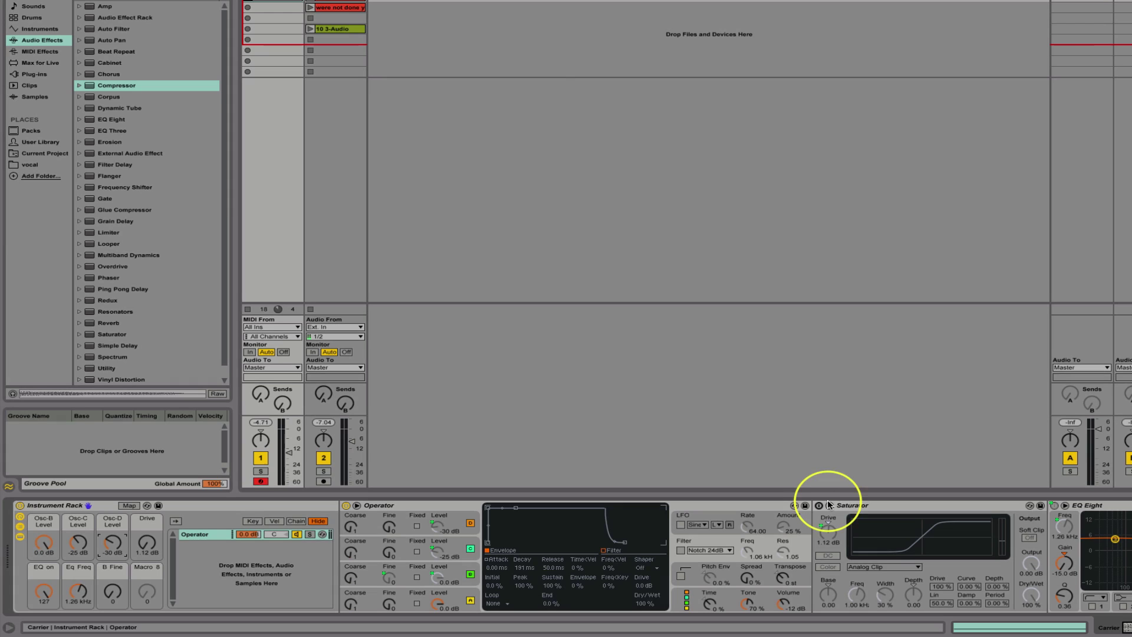
- Switch on the Saturator and Operator's Notch 24dB filter, and raise the rack's Drive macro to 20.6 dB
left_click(819, 505)
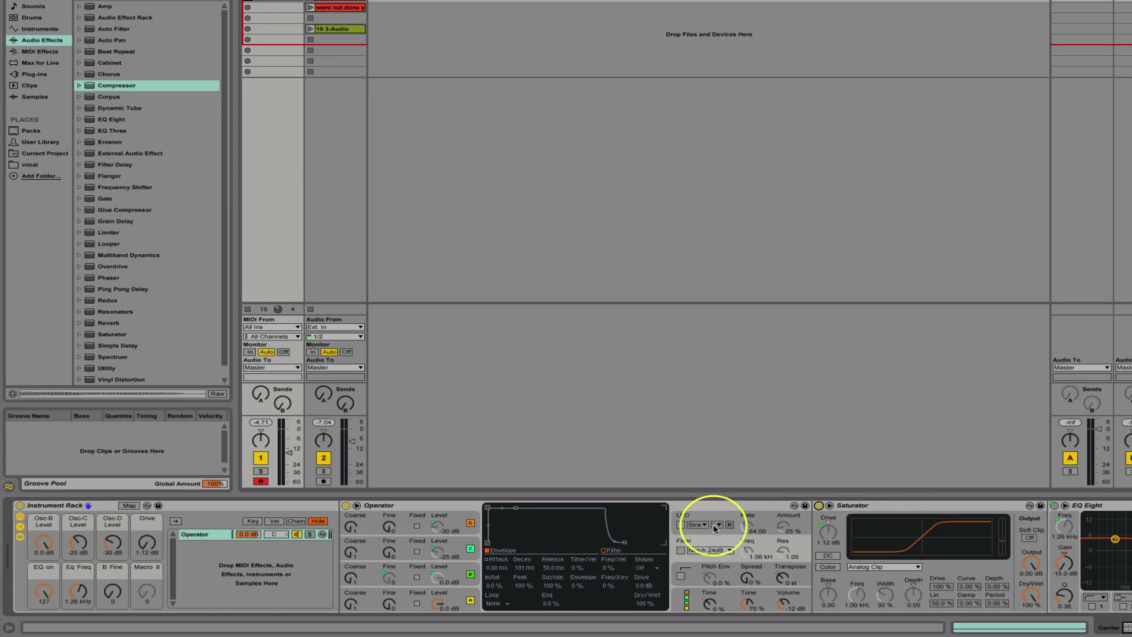
left_click(681, 550)
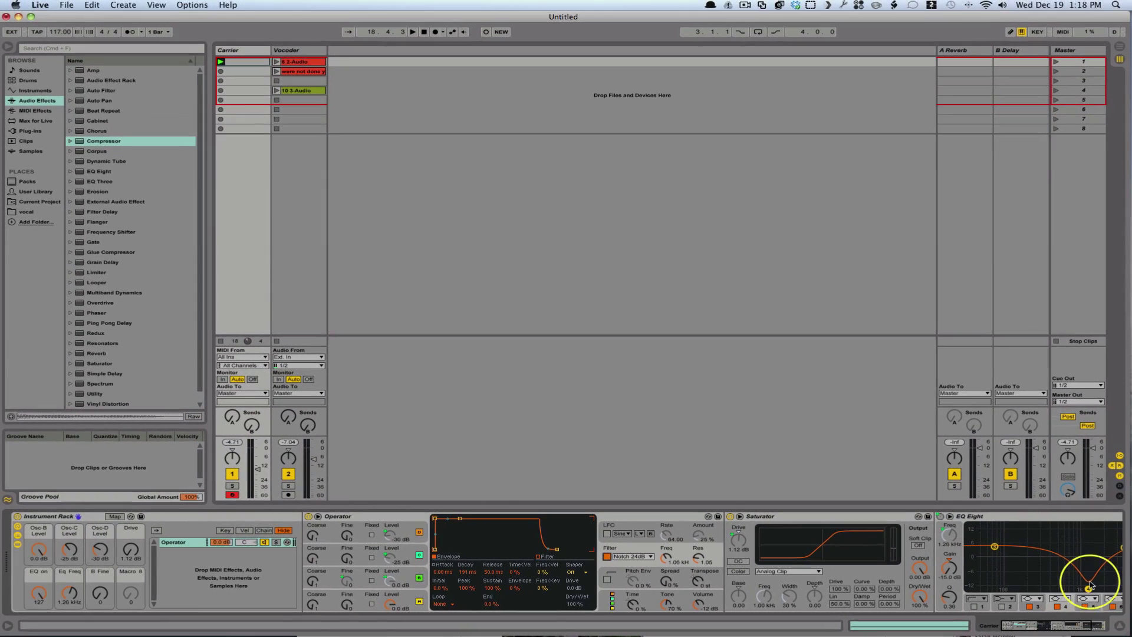
left_click_drag(1090, 585, 1087, 563)
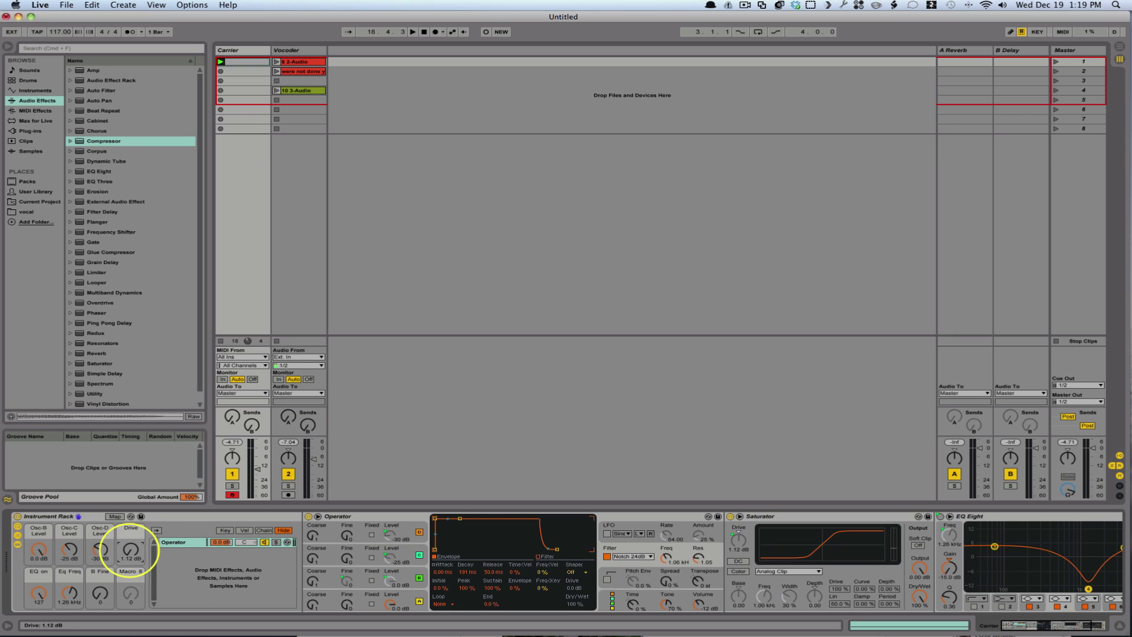
left_click_drag(130, 550, 130, 519)
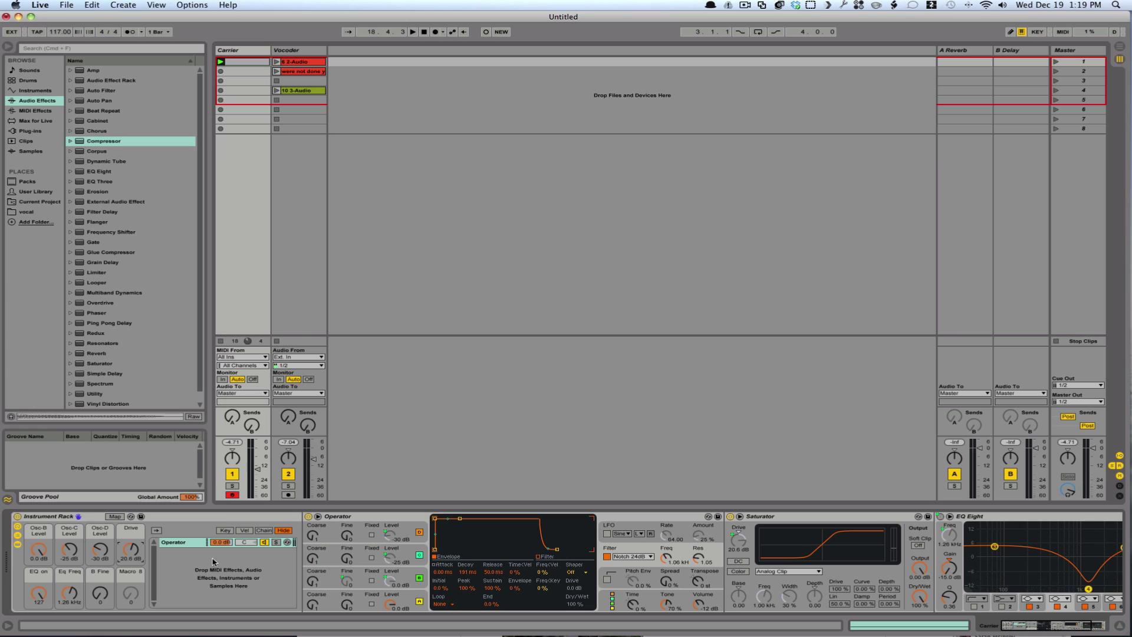
- Check the Carrier's EQ Eight and set the rack's Eq Freq macro to 1.08 kHz
left_click(942, 517)
scroll(251, 600, "right", 2)
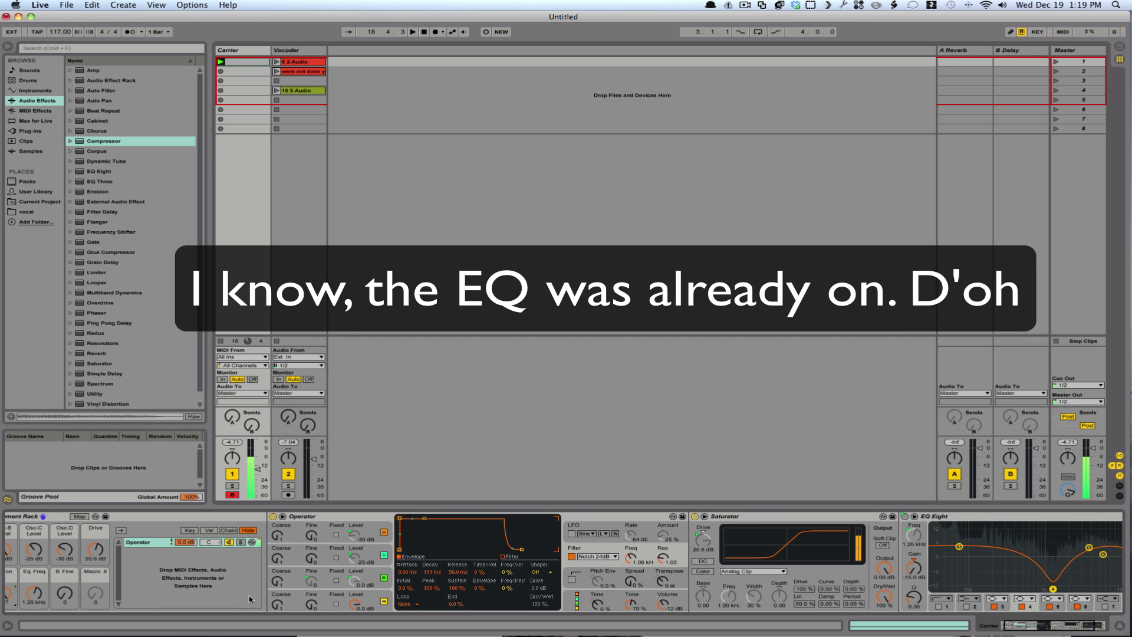
scroll(251, 600, "left", 2)
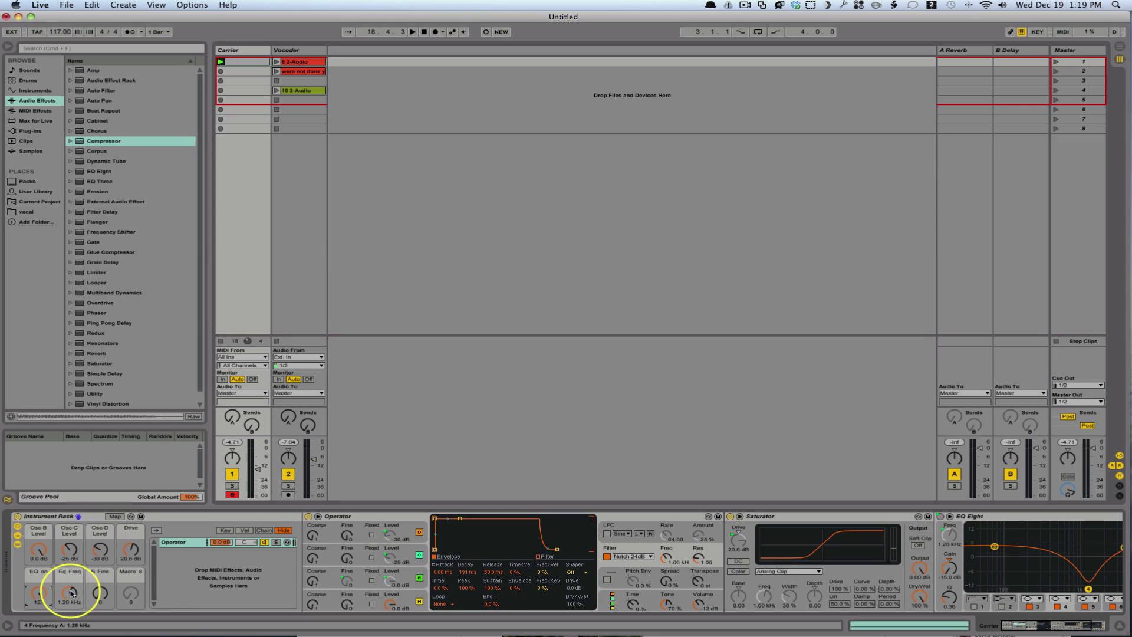
mouse_move(70, 593)
left_mouse_down()
mouse_move(70, 616)
mouse_move(66, 575)
left_mouse_up()
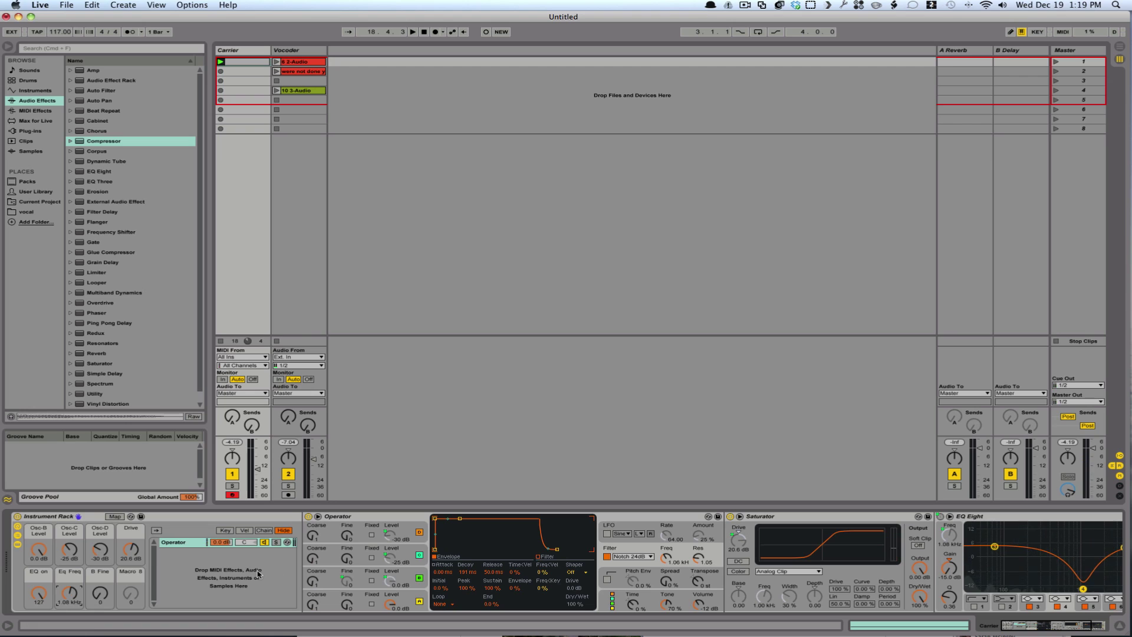
- Compare the Carrier and Vocoder tracks' device chains and select the Compressor in front of the Vocoder device
scroll(258, 573, "right", 3)
scroll(258, 573, "left", 3)
left_click(273, 157)
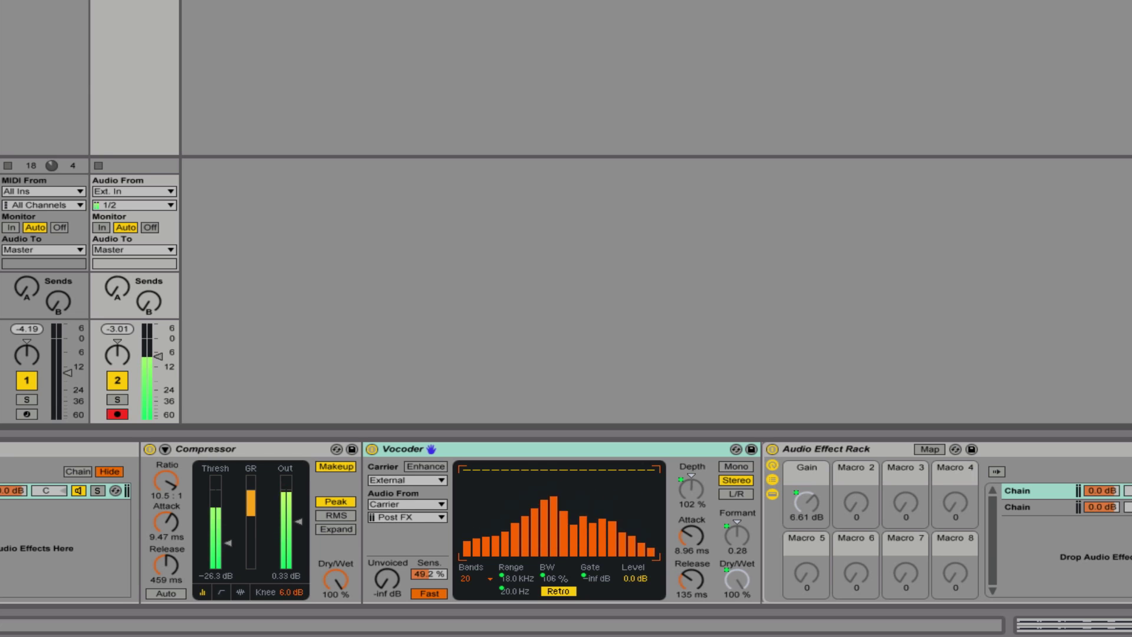
key("Left")
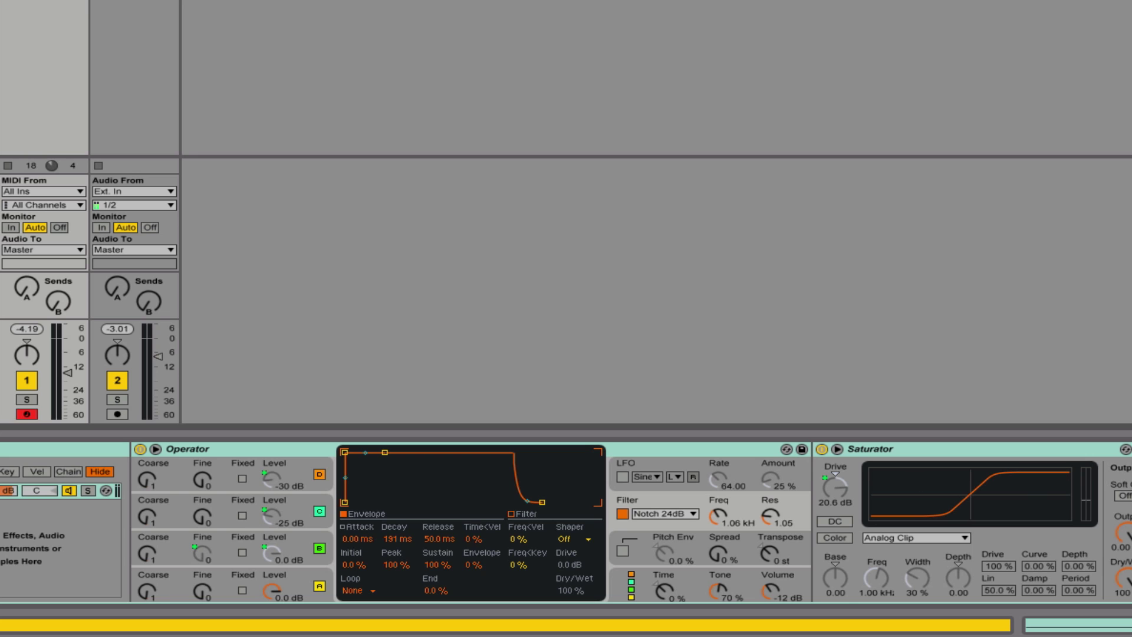
key("Right")
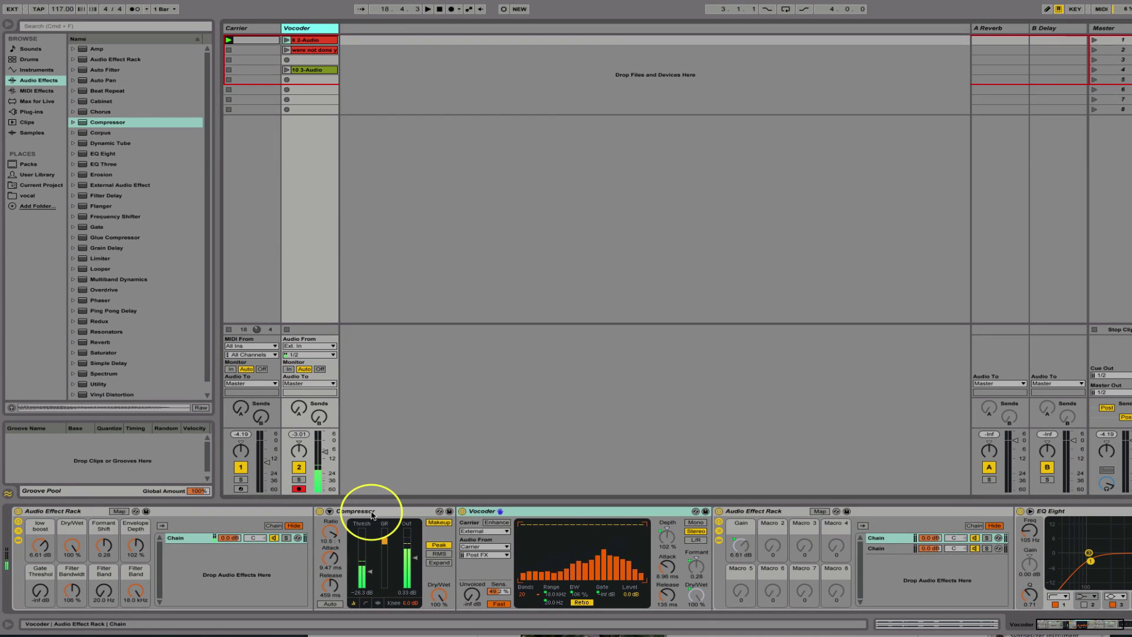
left_click(372, 515)
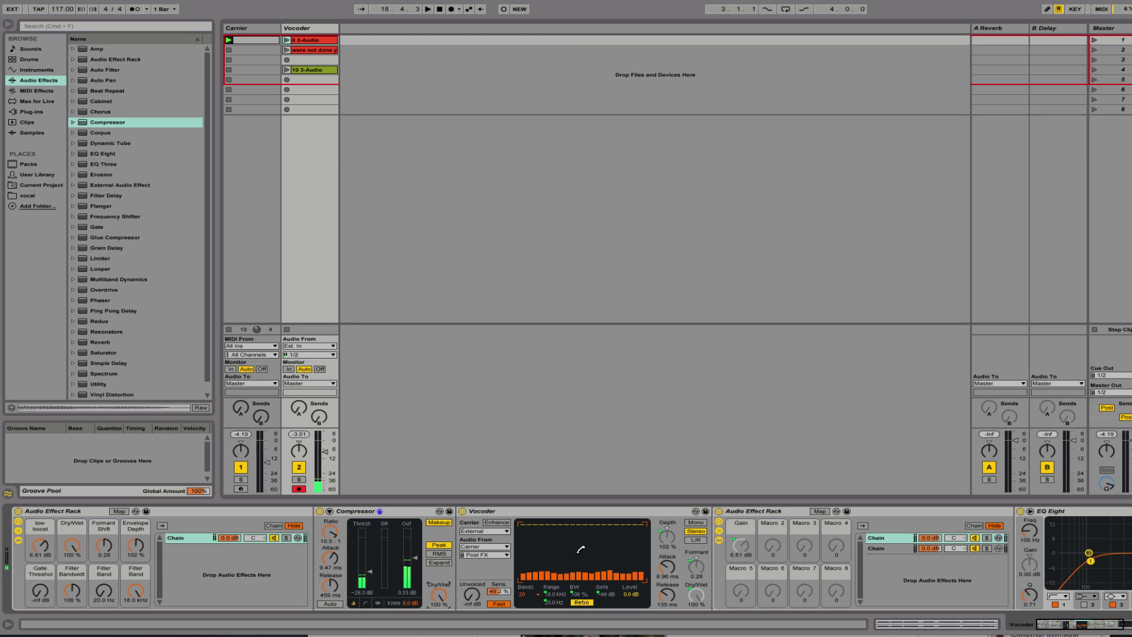
- Show the devices in the second chain of the Audio Effect Rack that follows the Vocoder
scroll(618, 561, "right", 5)
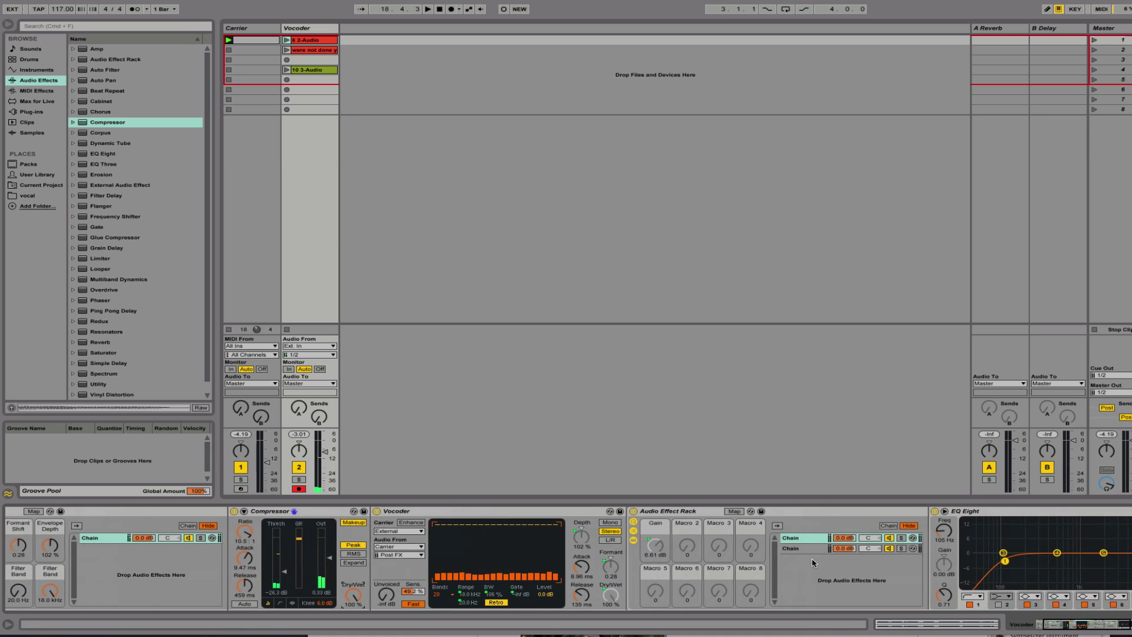
scroll(812, 562, "right", 2)
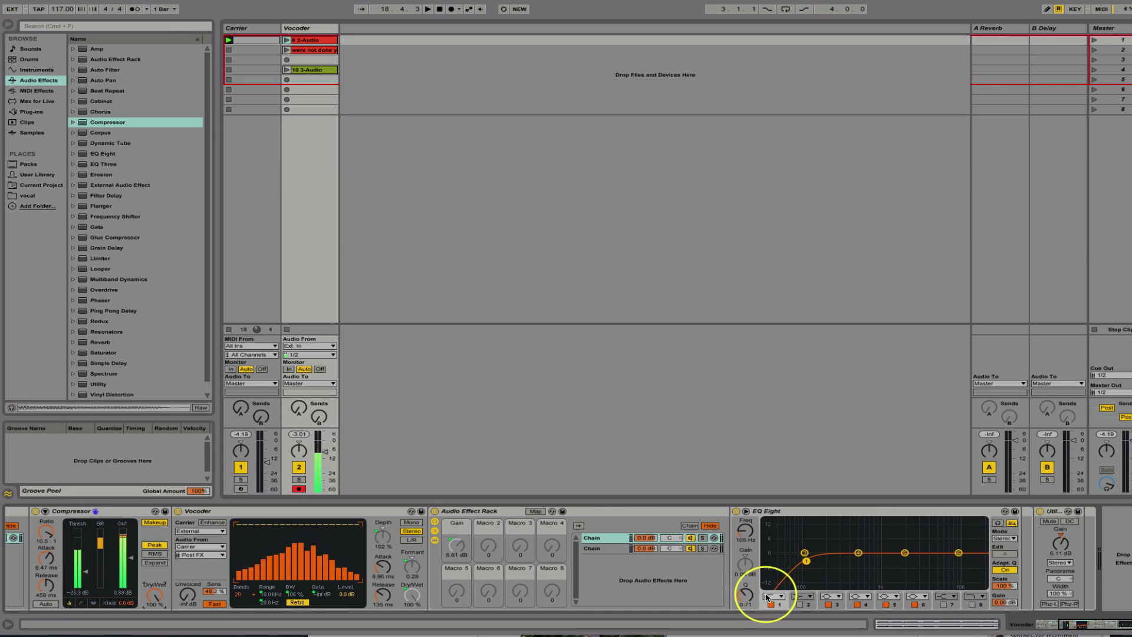
left_click(602, 547)
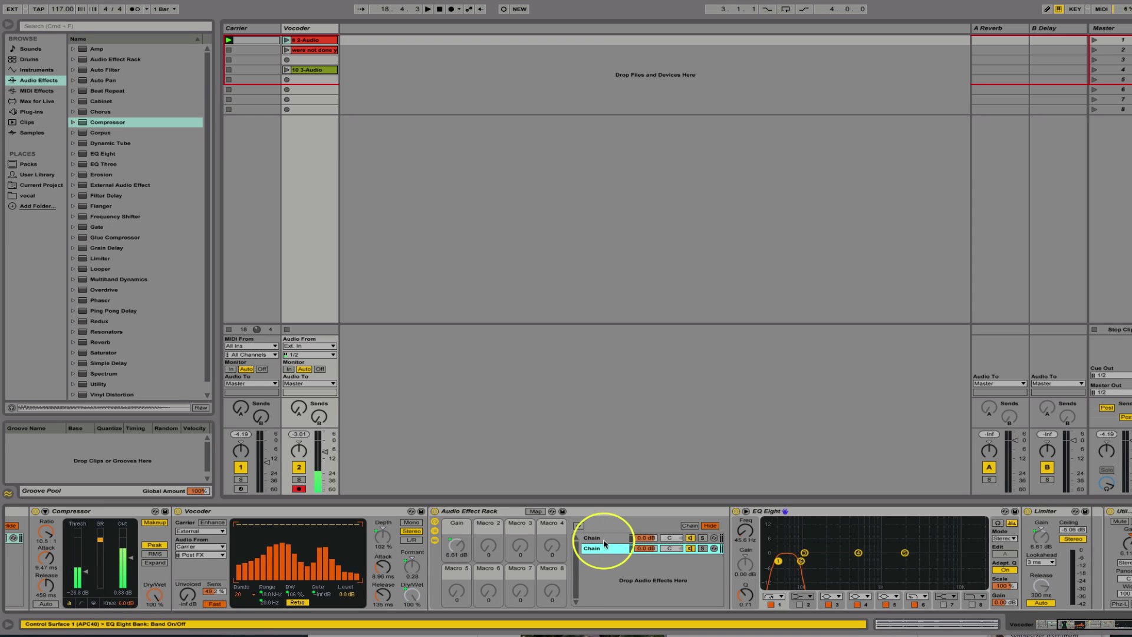
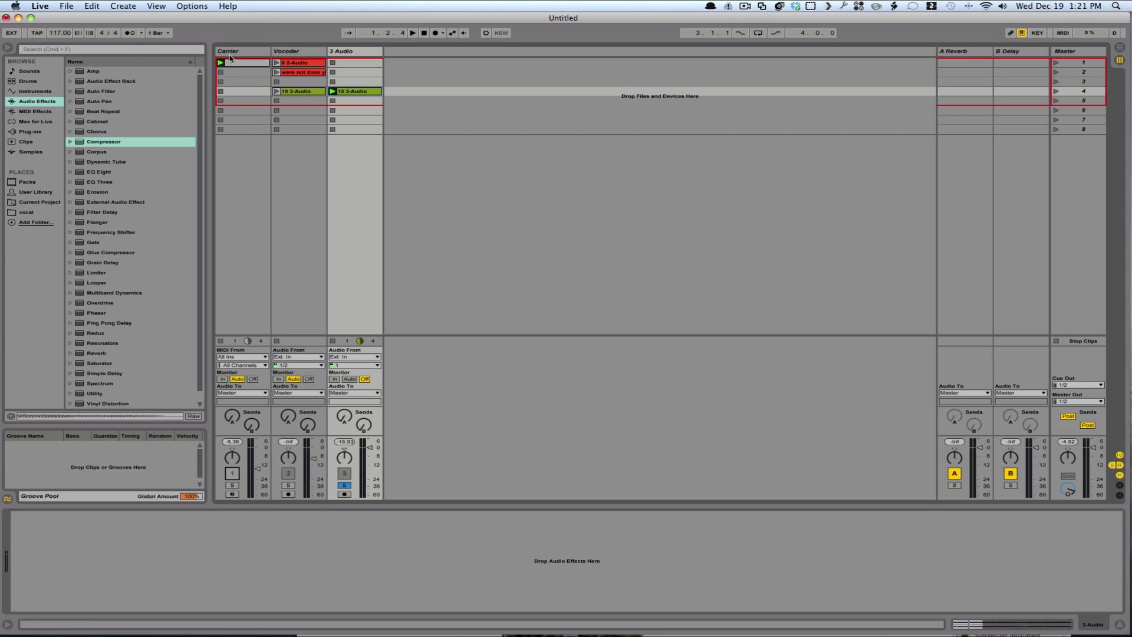
- Route the Carrier track's audio to Sends Only, and play the 10 3-Audio clip with solo off on the 3 Audio track
left_click(263, 393)
left_click(255, 446)
left_click(345, 485)
key("space")
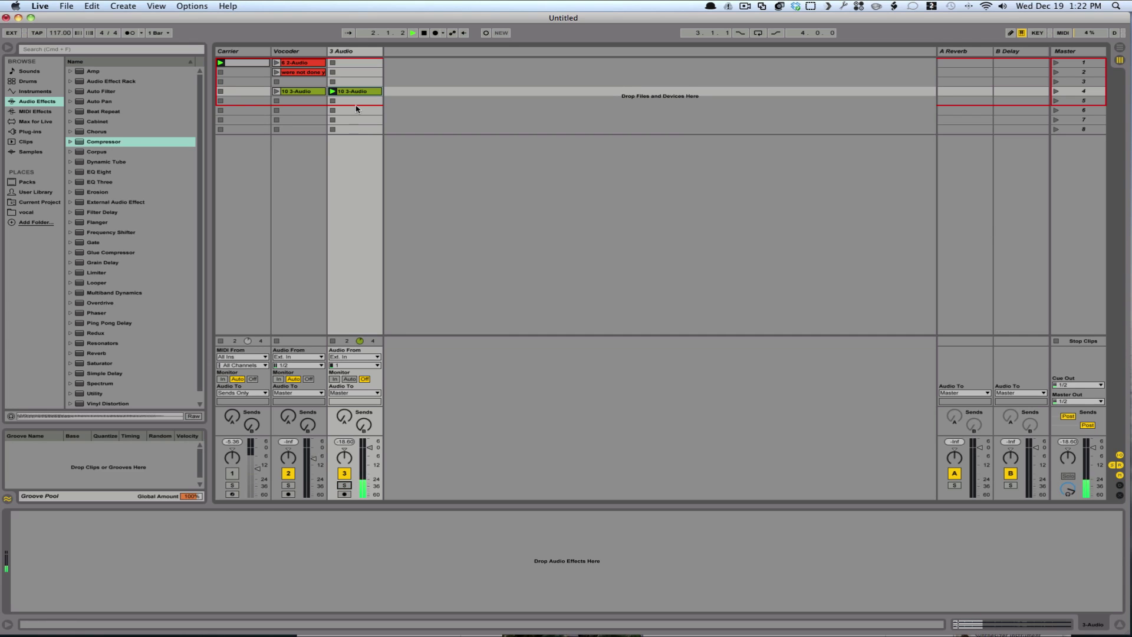
key("space")
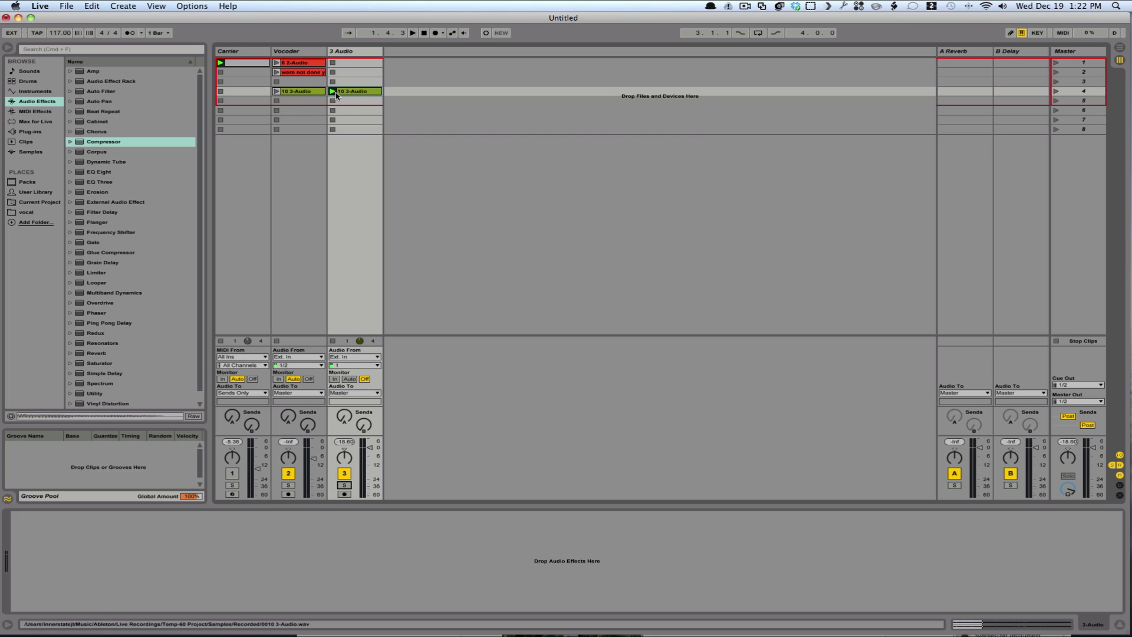
left_click(334, 92)
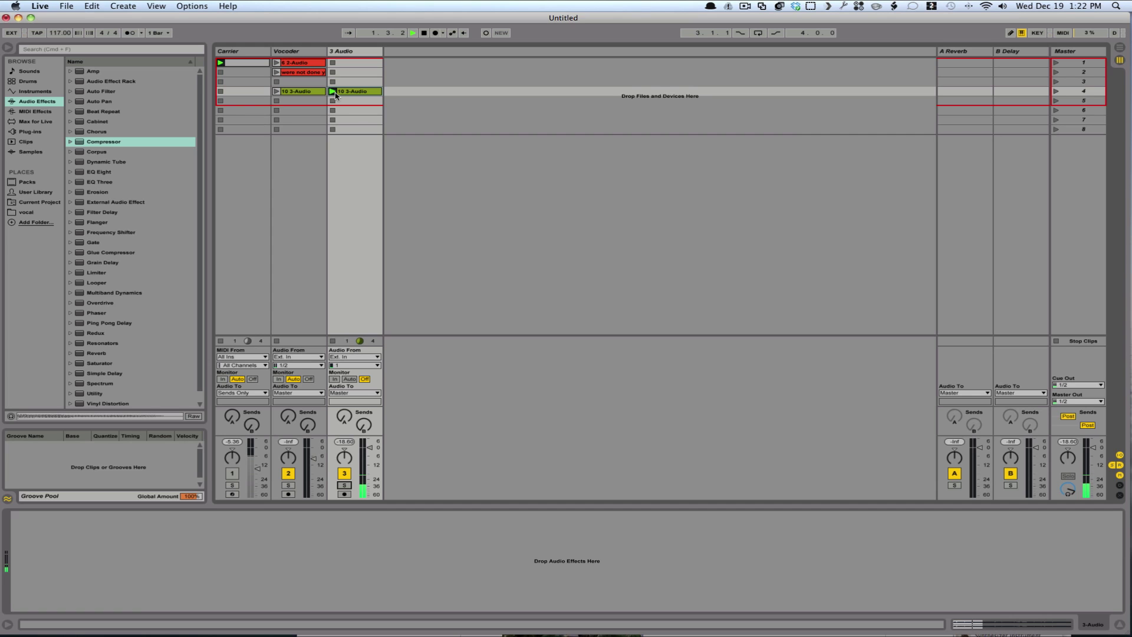
- Route the Carrier track's audio to Master and solo it to audition the unprocessed carrier sound
left_click(248, 384)
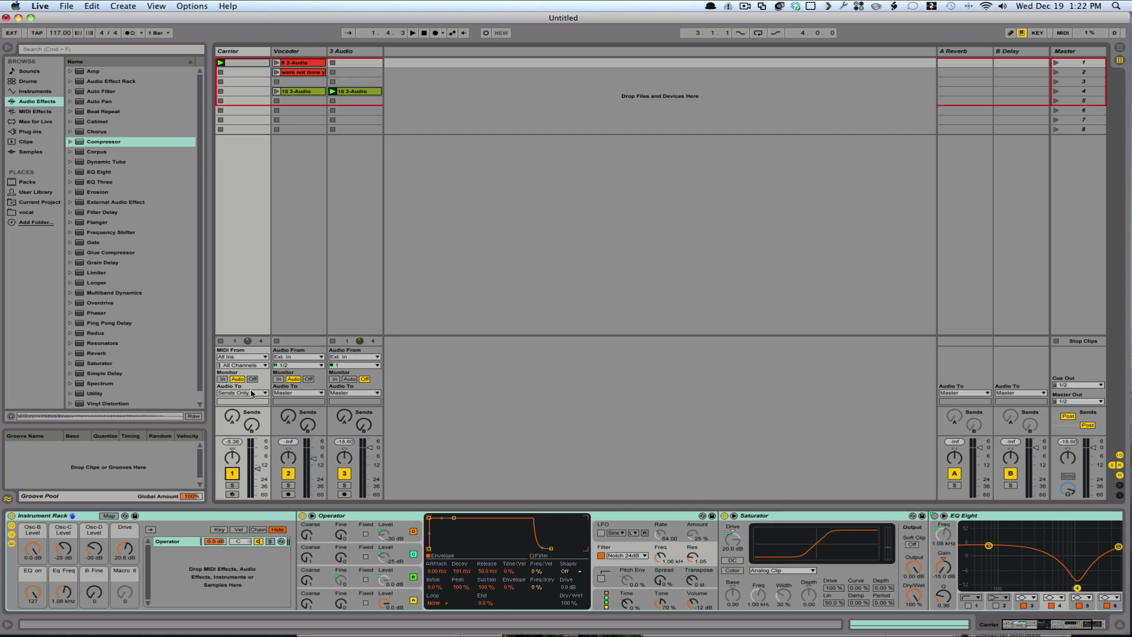
left_click(251, 393)
left_click(253, 421)
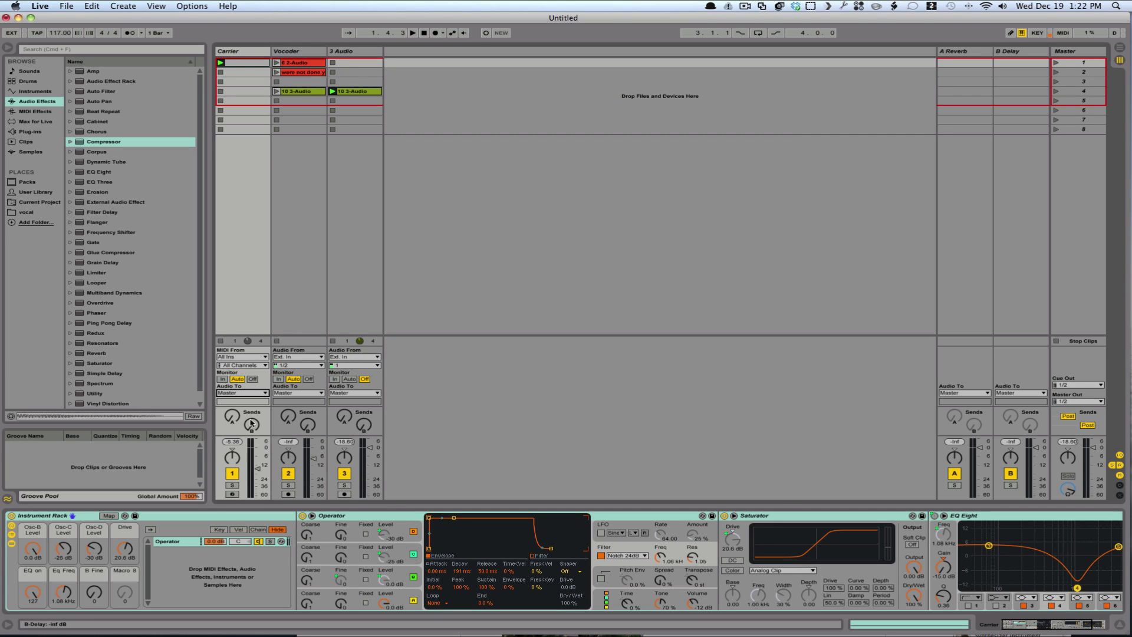
left_click(233, 484)
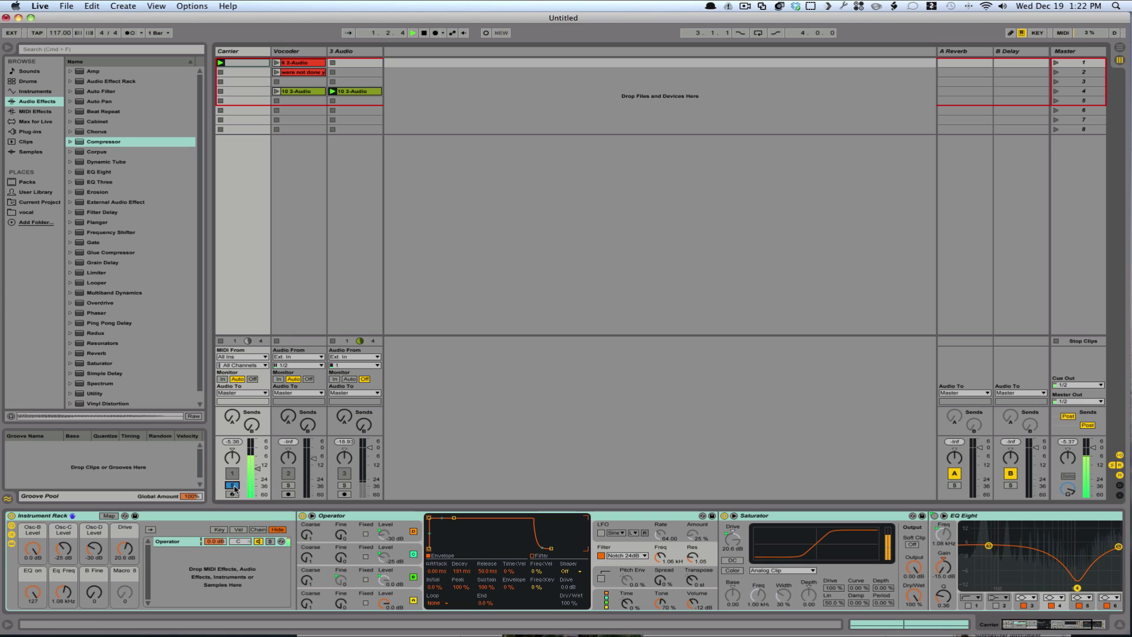
key("space")
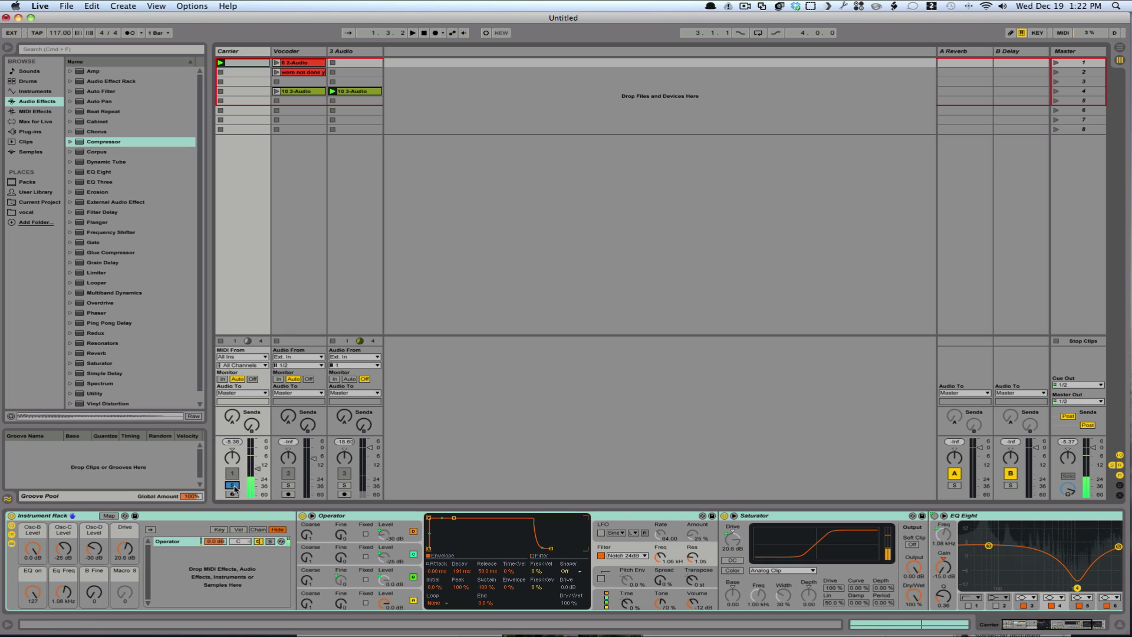
- Launch the 10 3-Audio clip on the Vocoder track and arm the Carrier track for recording
left_click(235, 65)
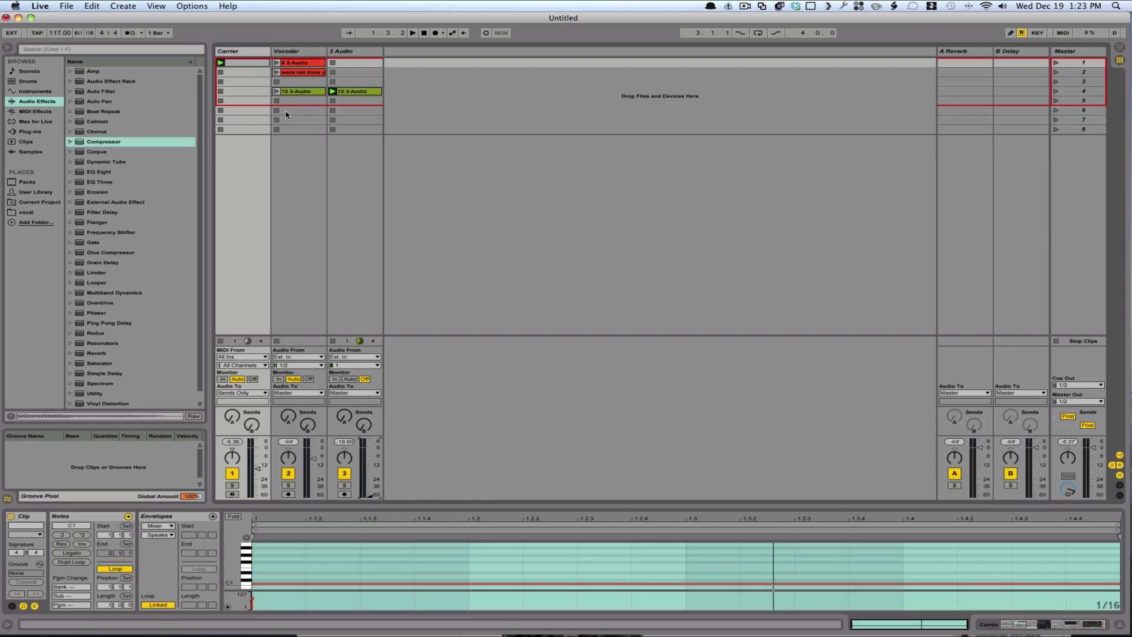
left_click(275, 92)
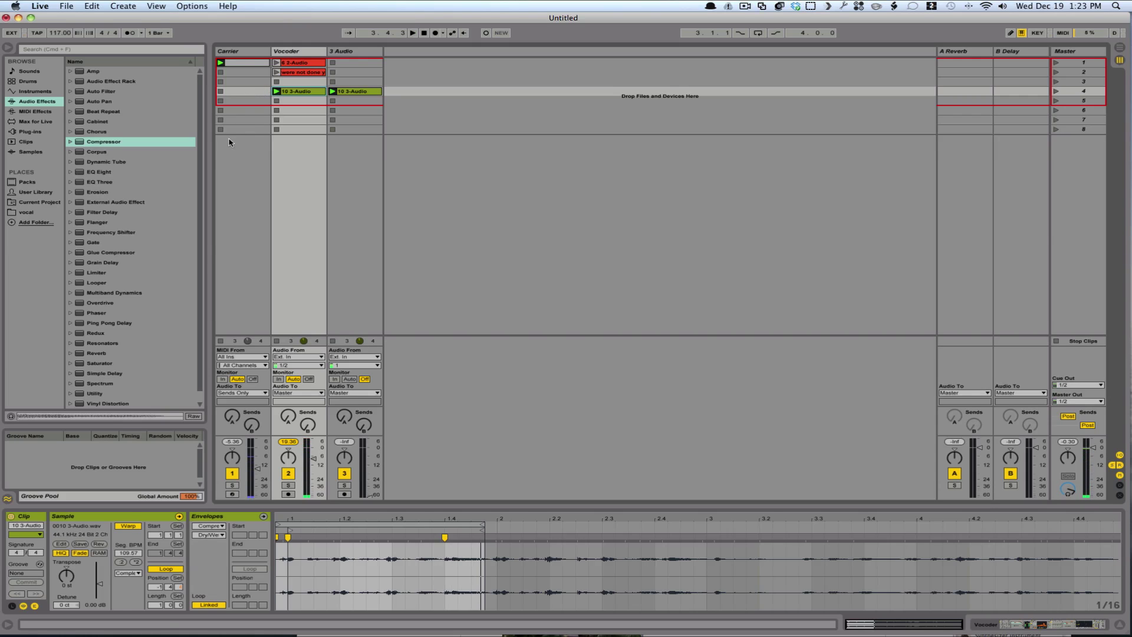
left_click(235, 64)
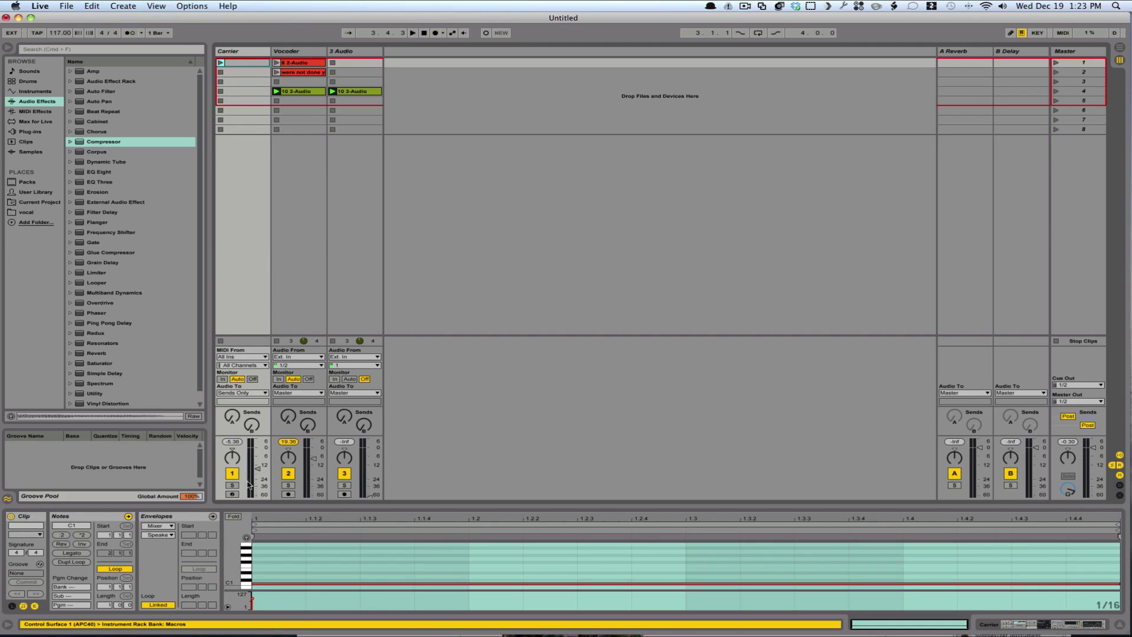
left_click(235, 495)
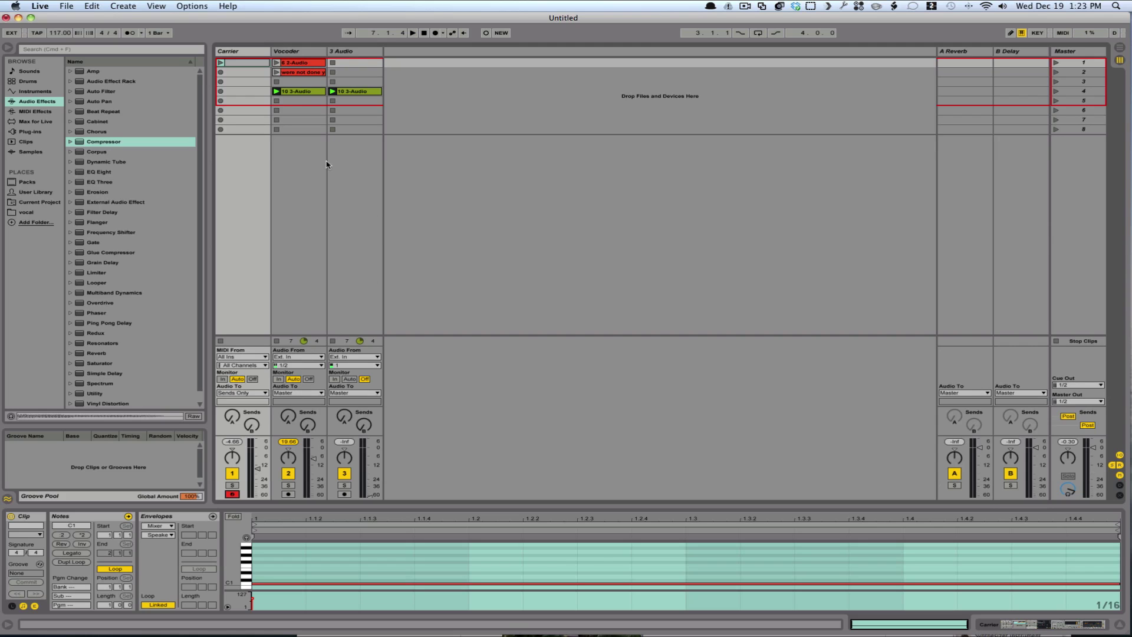
- With the Carrier's clip playing, set its rack macros Osc-C to -22 dB, Osc-D to -26 dB, Drive to 20.3 dB and Eq Freq to 1.03 kHz
left_click(230, 54)
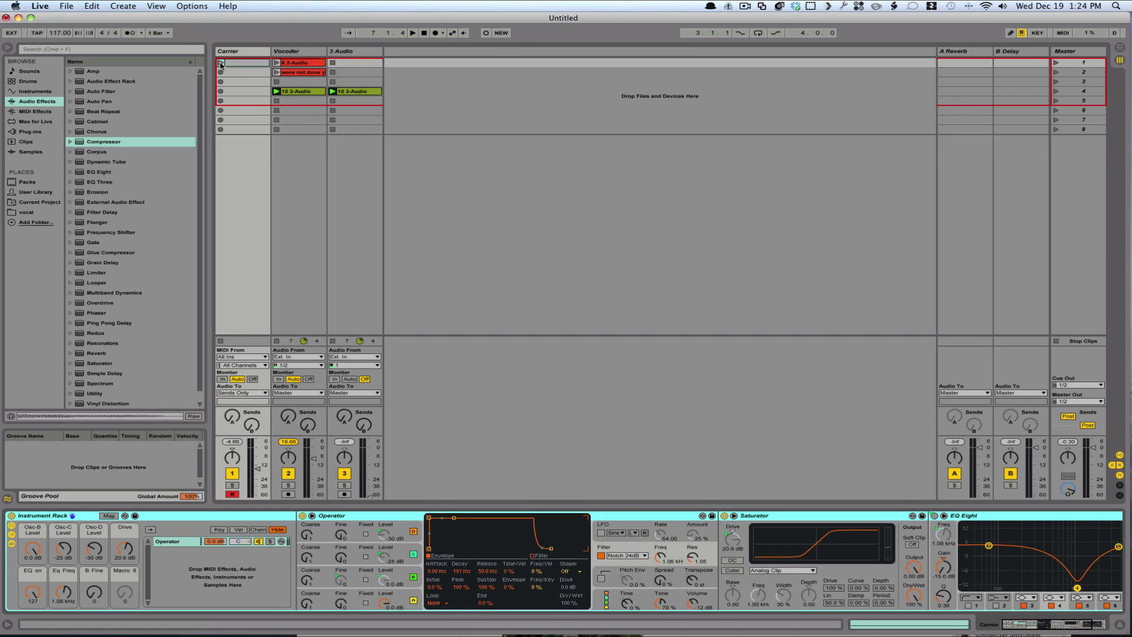
left_click(221, 64)
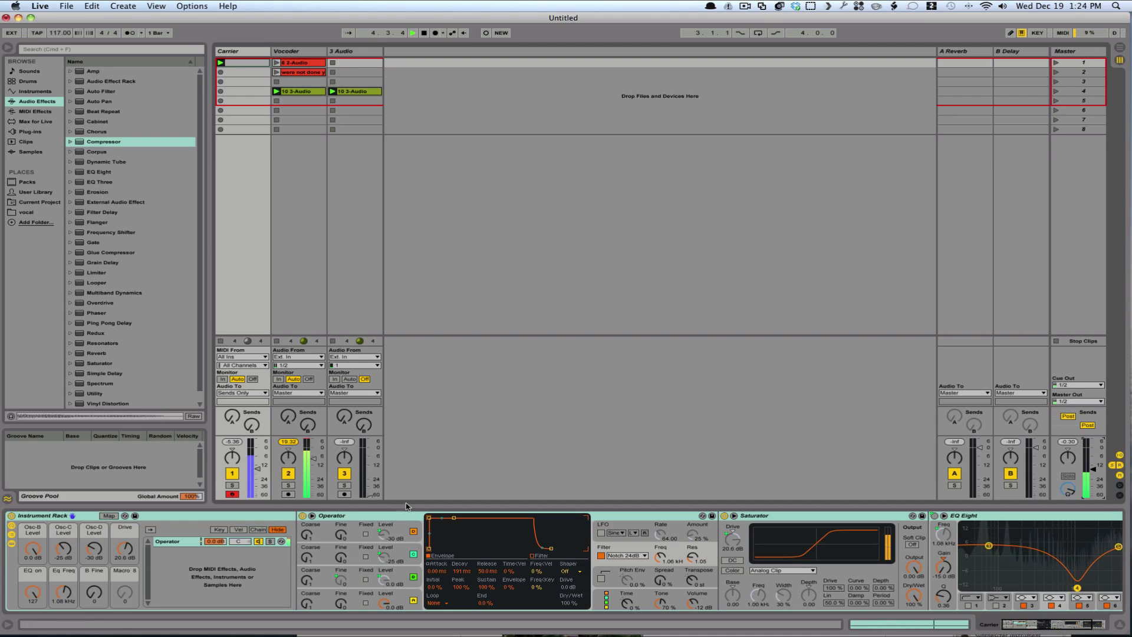
left_click_drag(37, 538, 124, 549)
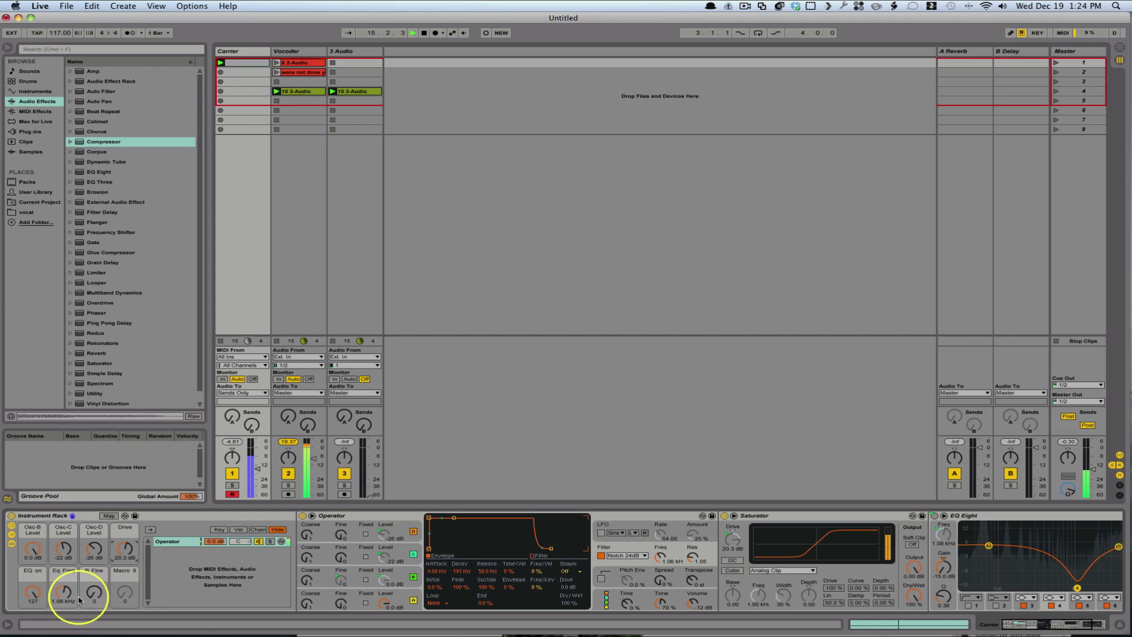
left_click_drag(64, 594, 67, 594)
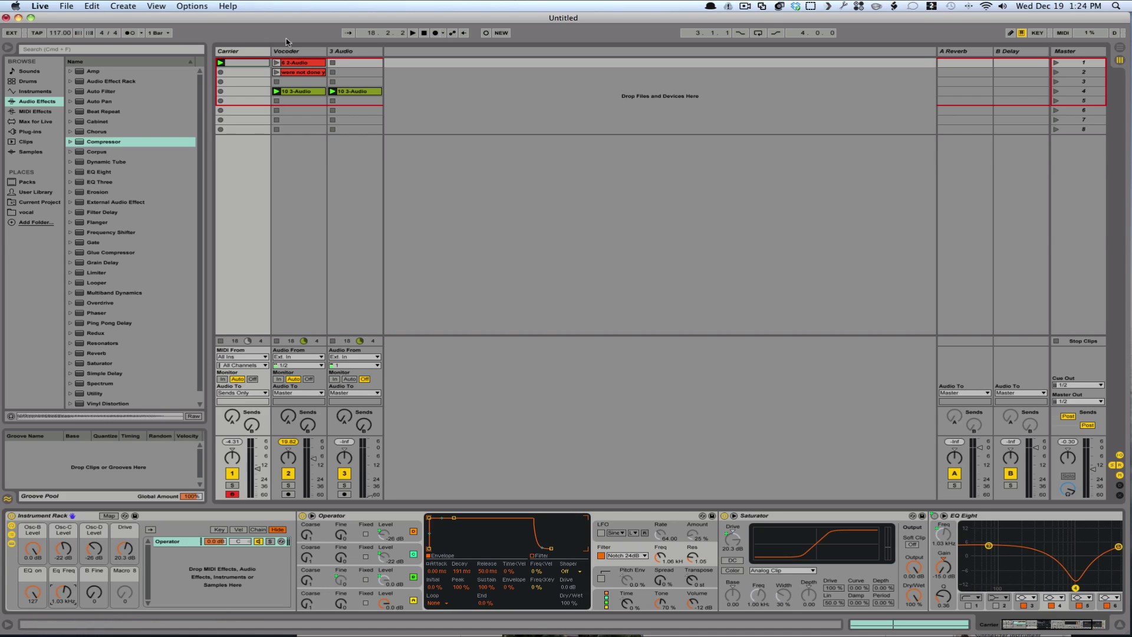
- In the Vocoder track's first Audio Effect Rack, set the low boost macro to 10.4 dB and Dry/Wet to 99.2 %
left_click(303, 52)
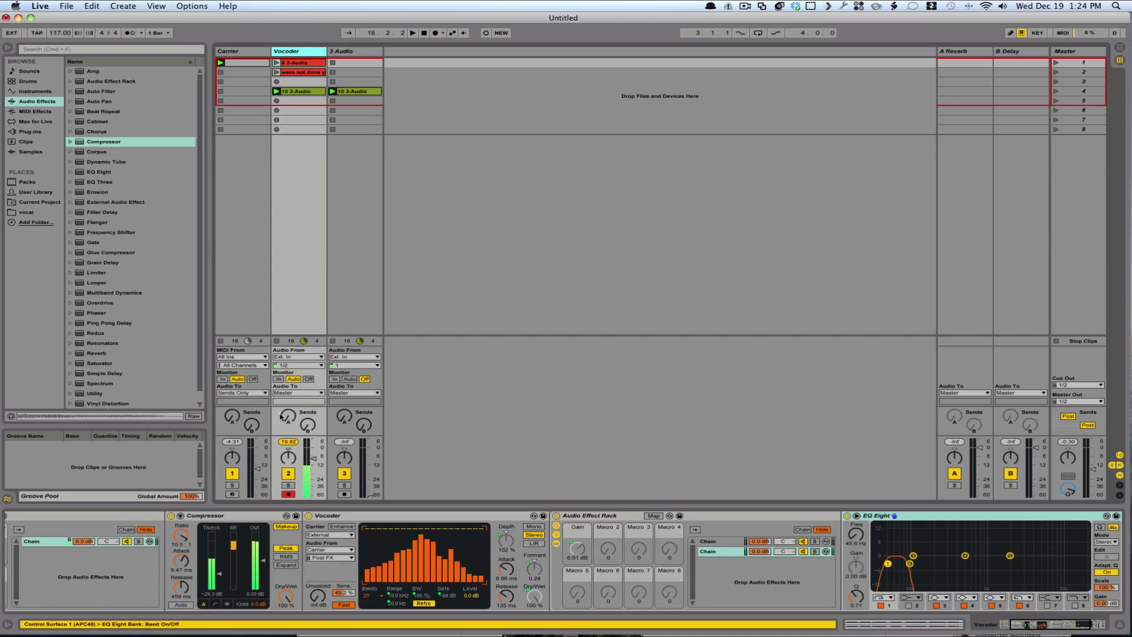
scroll(89, 548, "left", 5)
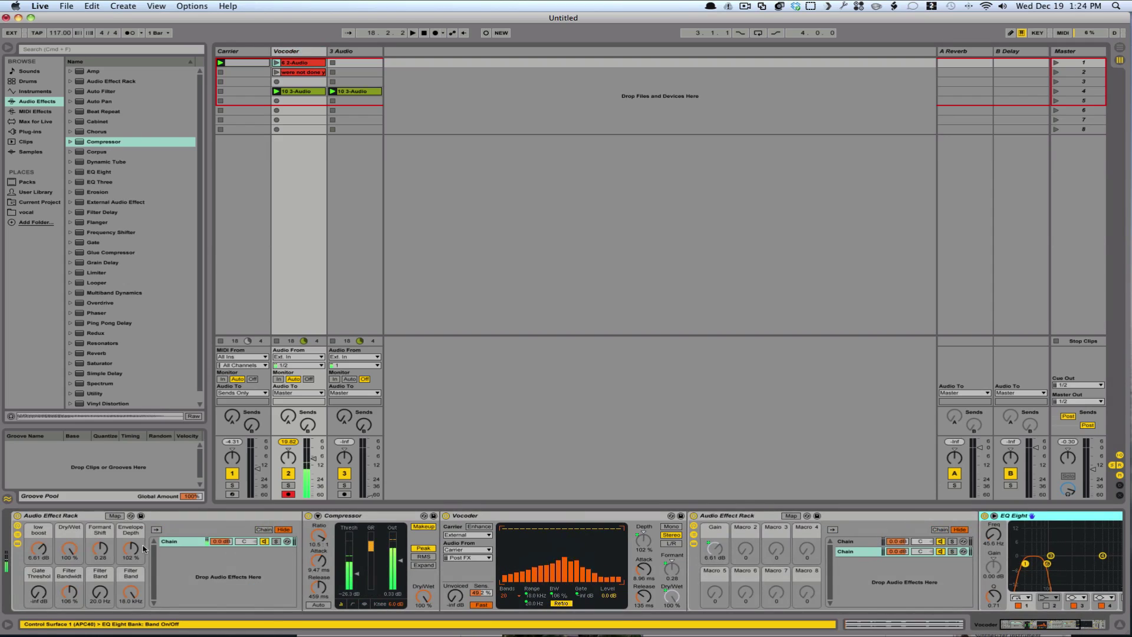
key("space")
left_click(39, 551)
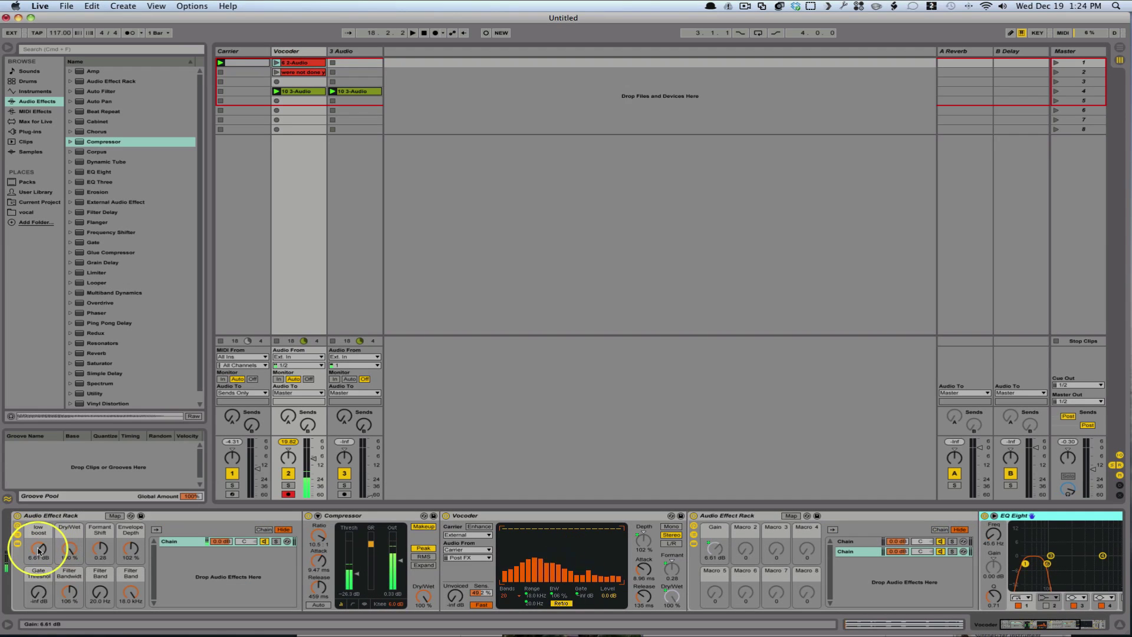
left_click_drag(39, 552, 38, 560)
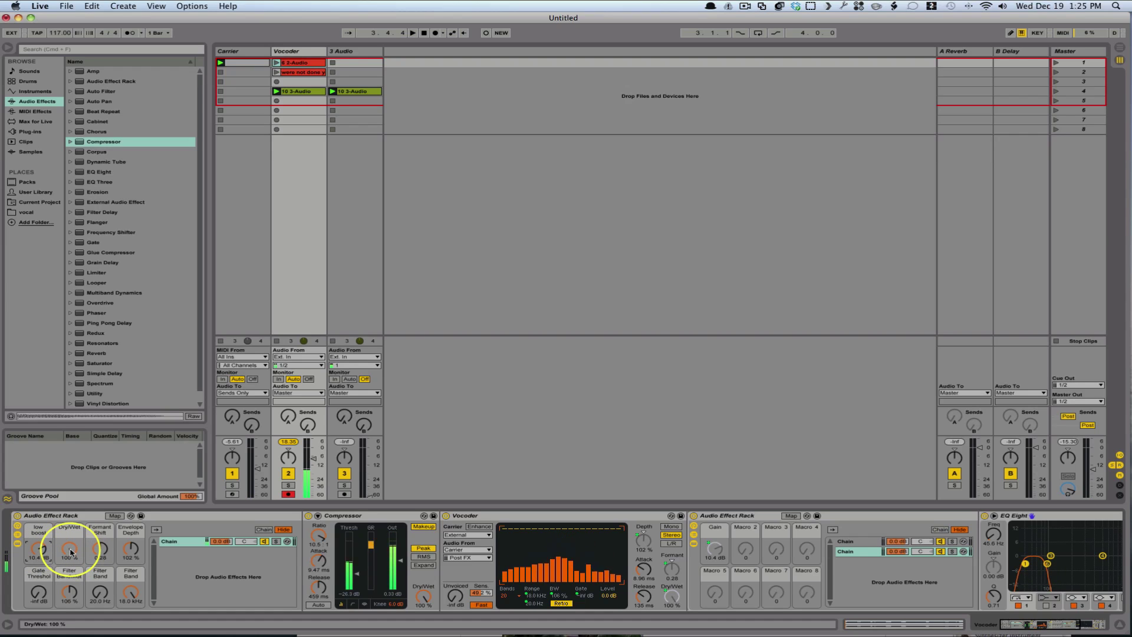
mouse_move(70, 551)
left_mouse_down()
mouse_move(70, 570)
mouse_move(70, 546)
left_mouse_up()
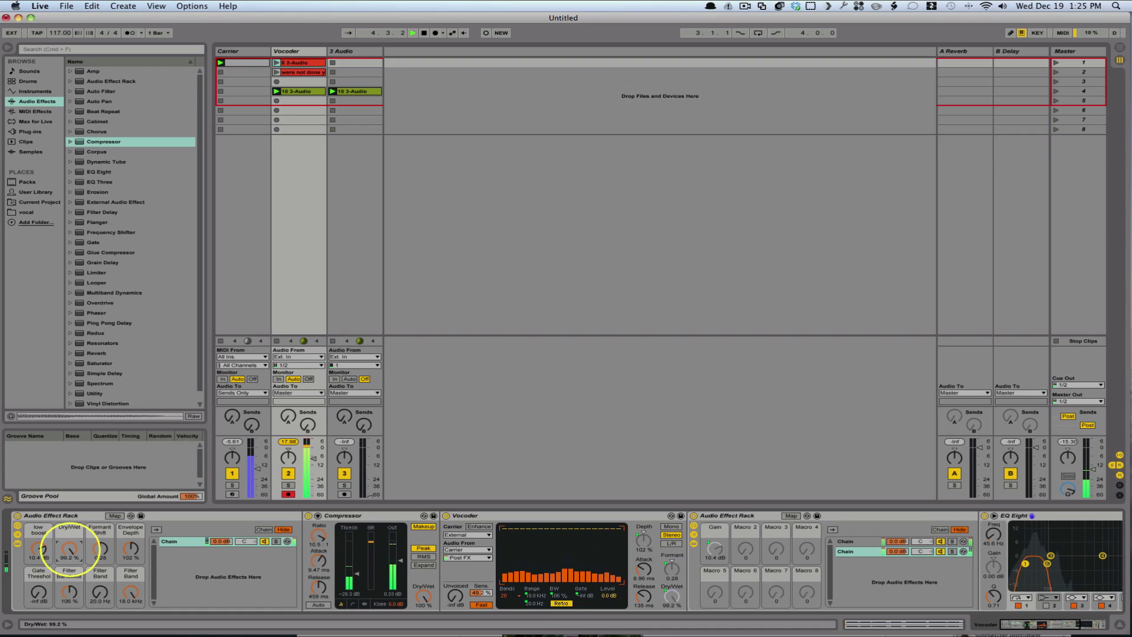
- Set the rack's Formant Shift macro to -1.42 and Envelope Depth to 104 %
left_click(101, 551)
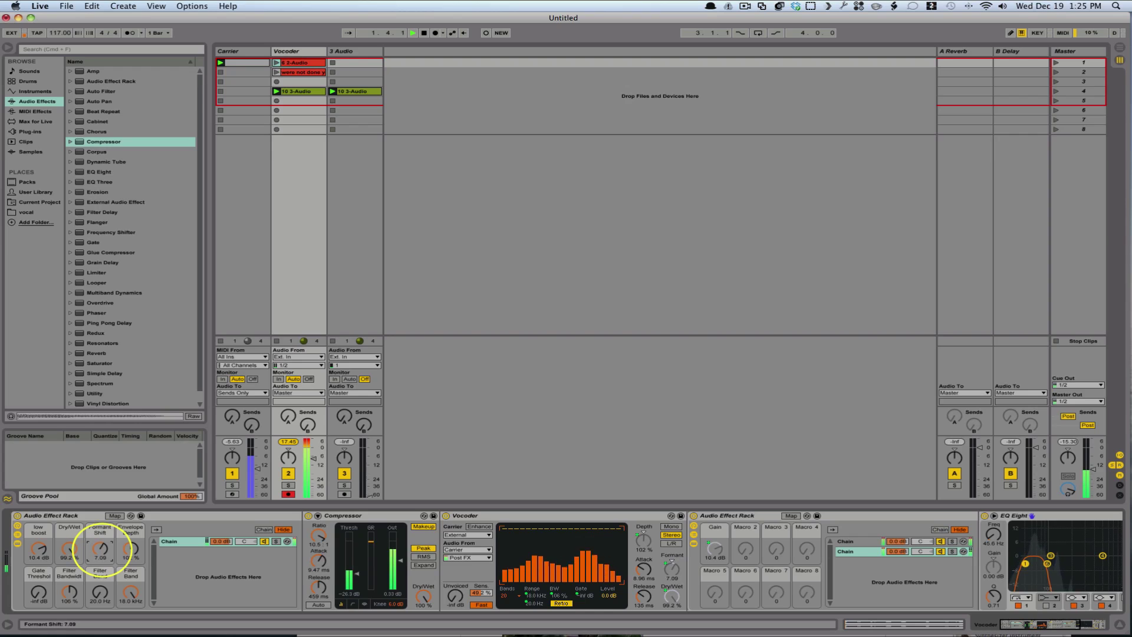
left_click_drag(100, 548, 100, 549)
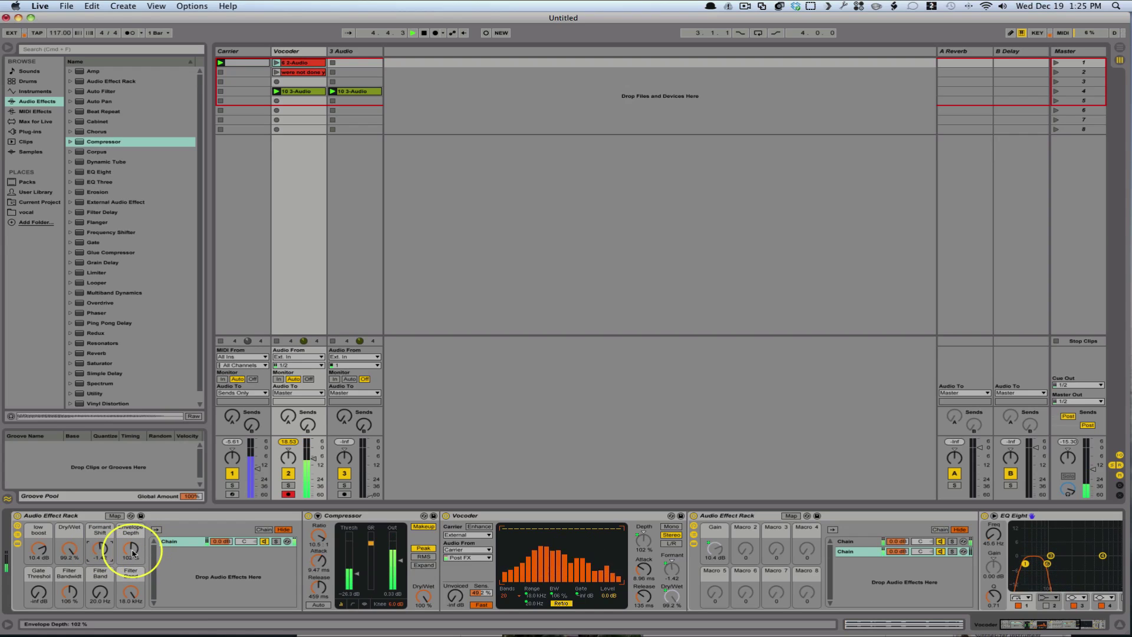
left_click_drag(133, 552, 133, 552)
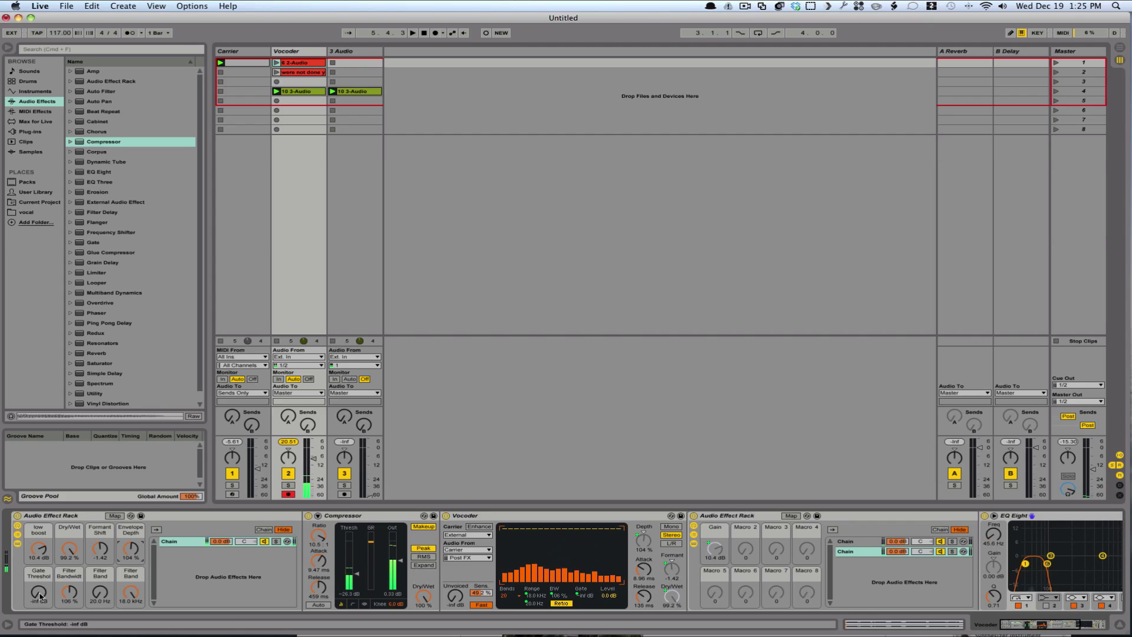
- Try the Gate Threshold macro at -6.1 dB and the filter macros during playback, returning the threshold to -inf dB
left_click_drag(39, 591, 39, 580)
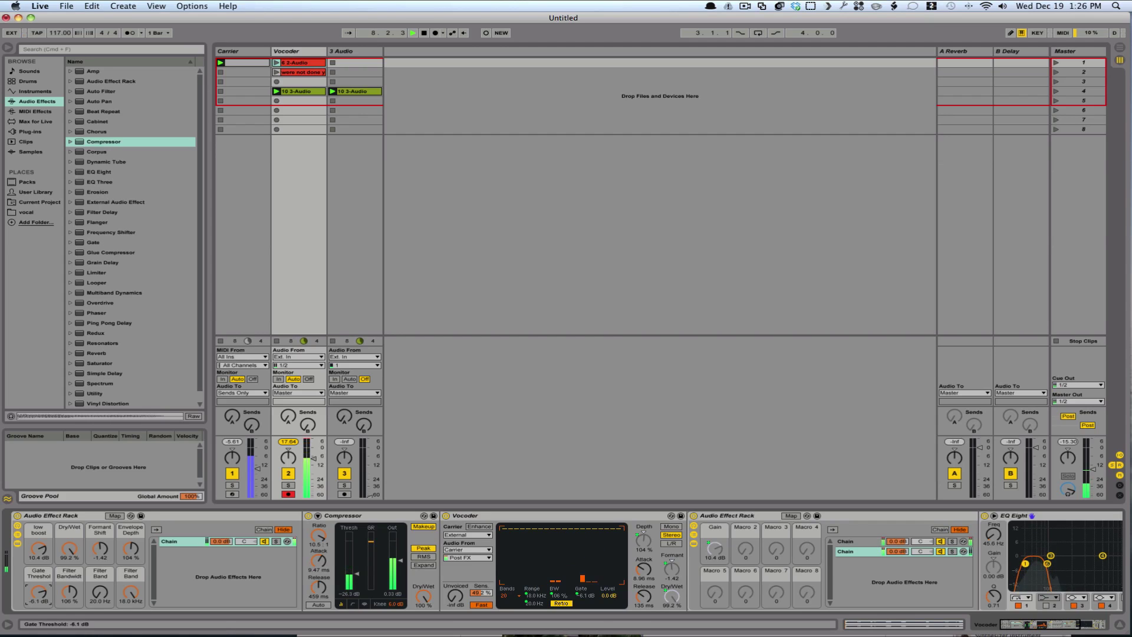
left_click_drag(38, 592, 131, 596)
left_click(125, 594)
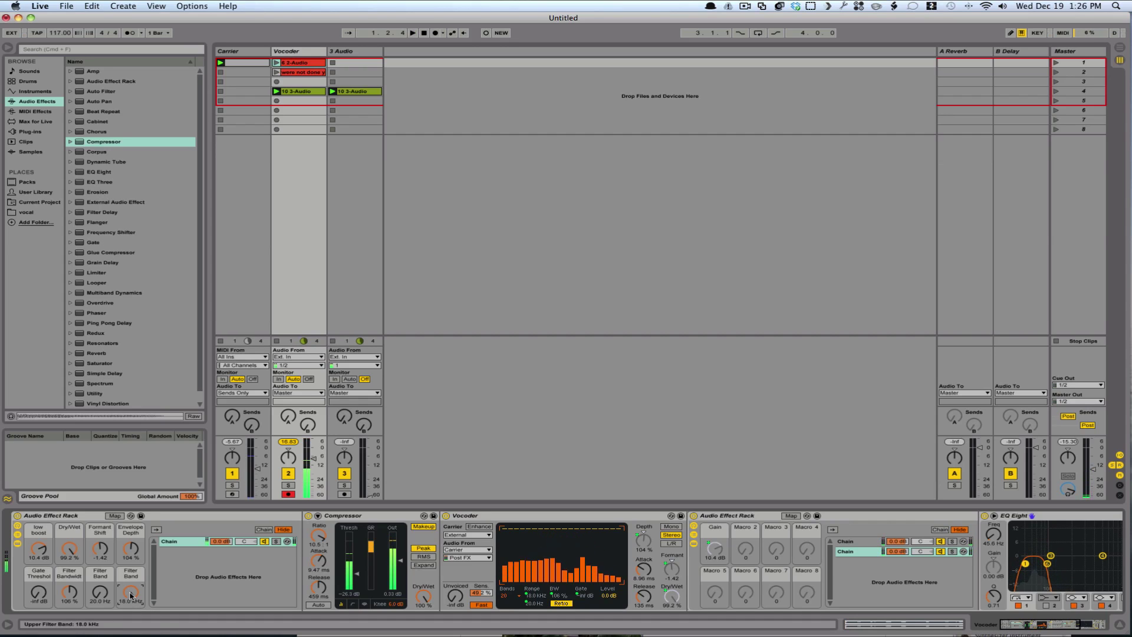
key("space")
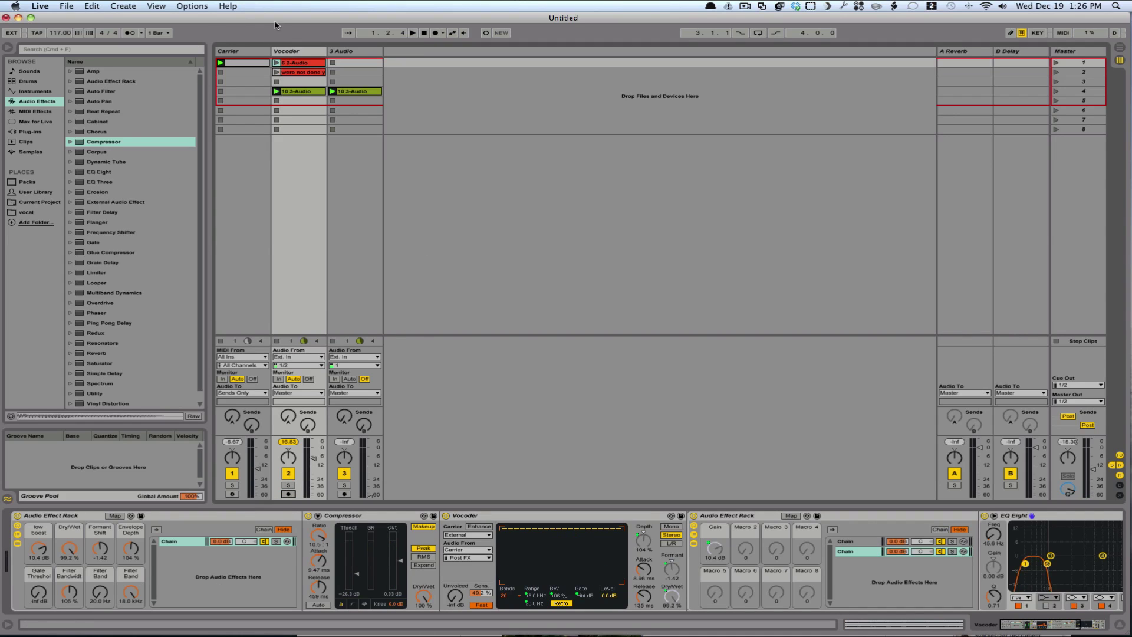
- Save the Carrier and Vocoder tracks together into the vocal folder in the browser
left_click(293, 52)
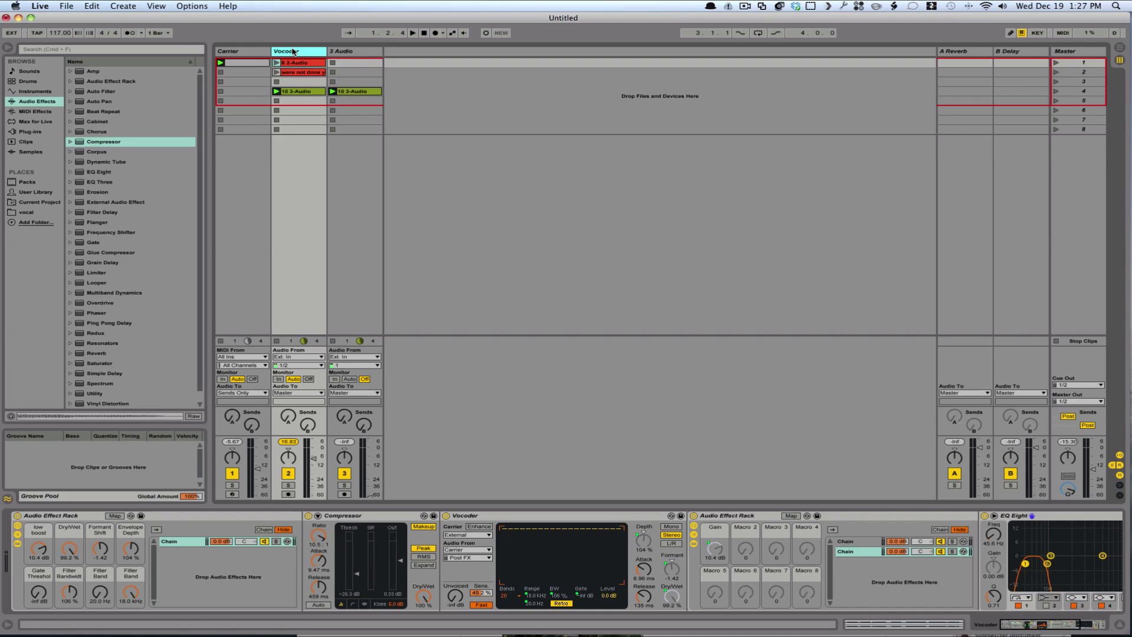
left_click(247, 51)
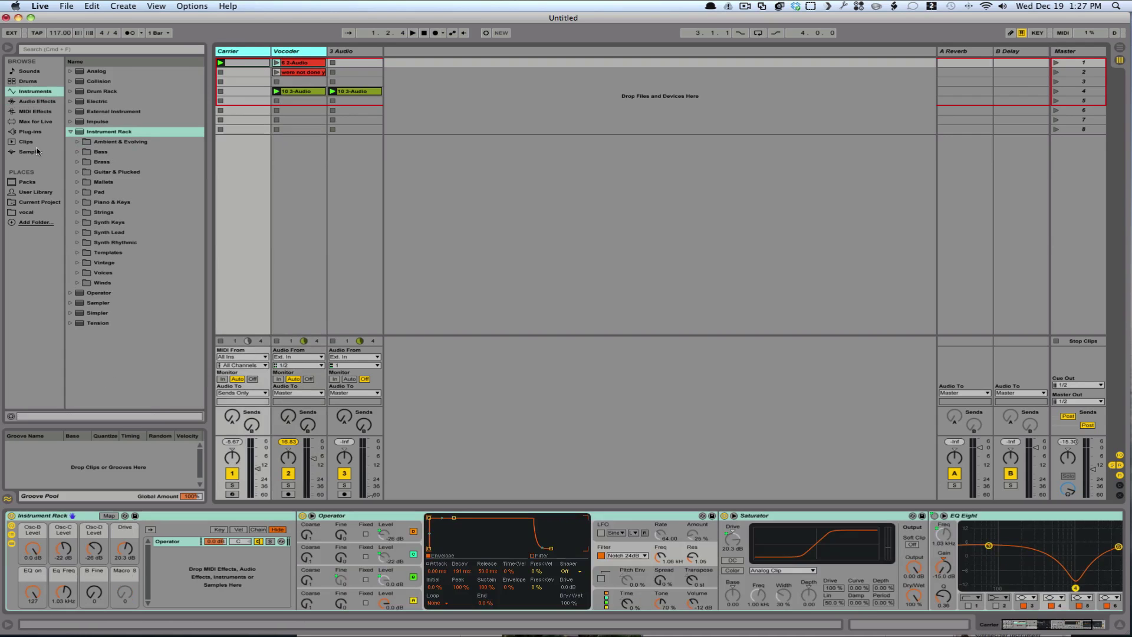
left_click(24, 213)
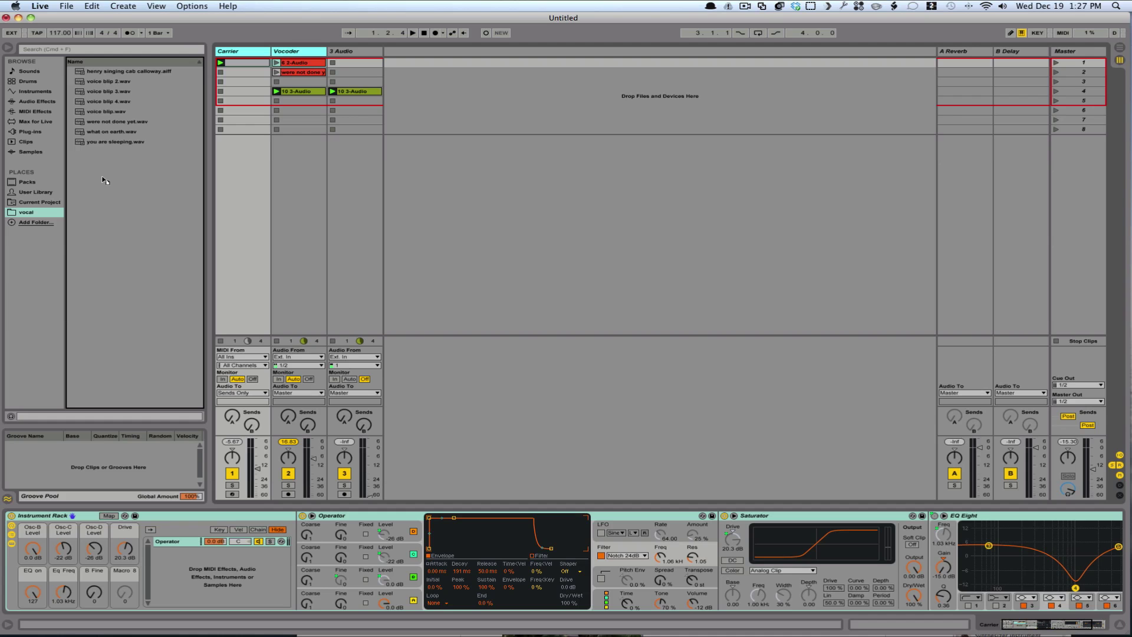
left_click_drag(247, 51, 110, 73)
- Expand the Carrier Project folder and place Carrier.als in the empty area beside the 3 Audio track
left_click(72, 71)
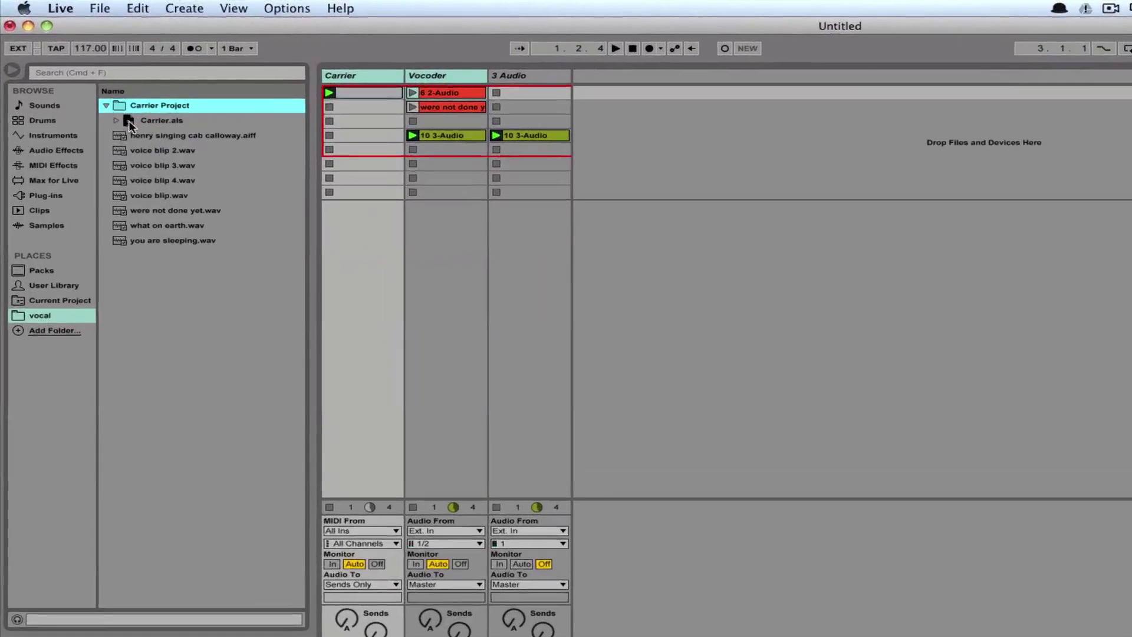
left_click(163, 108)
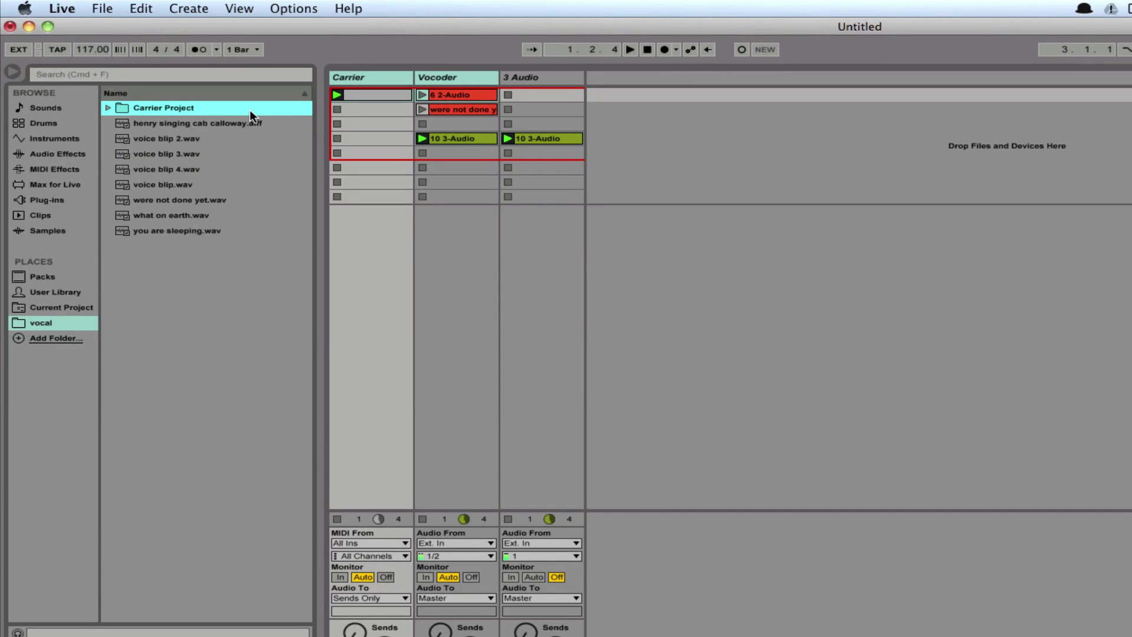
left_click(109, 109)
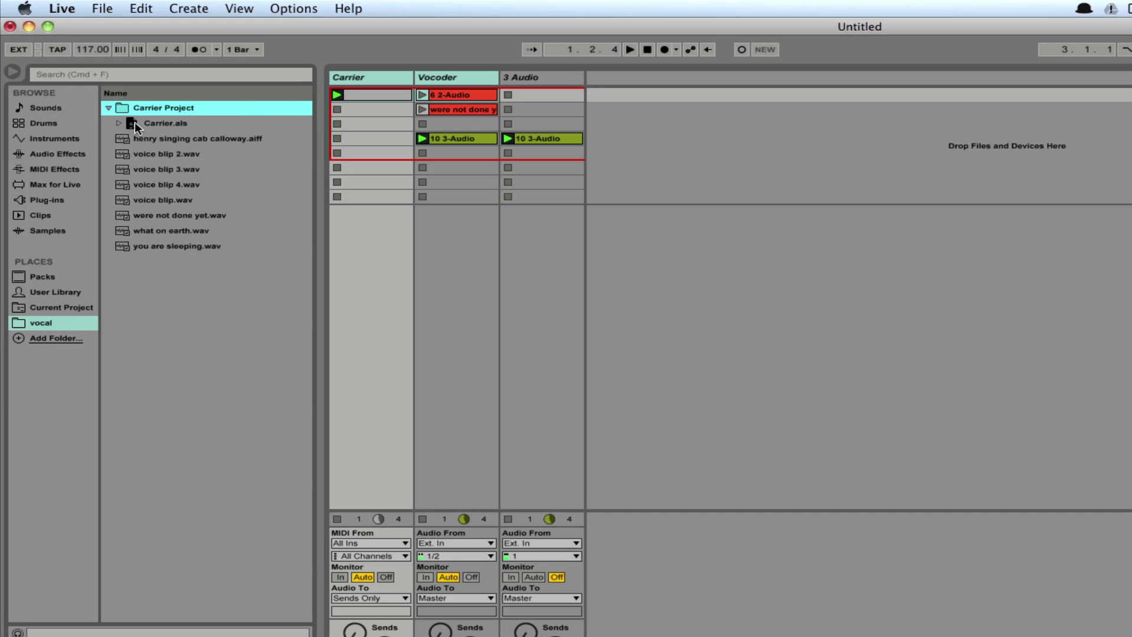
left_click(135, 125)
left_click_drag(666, 111, 670, 93)
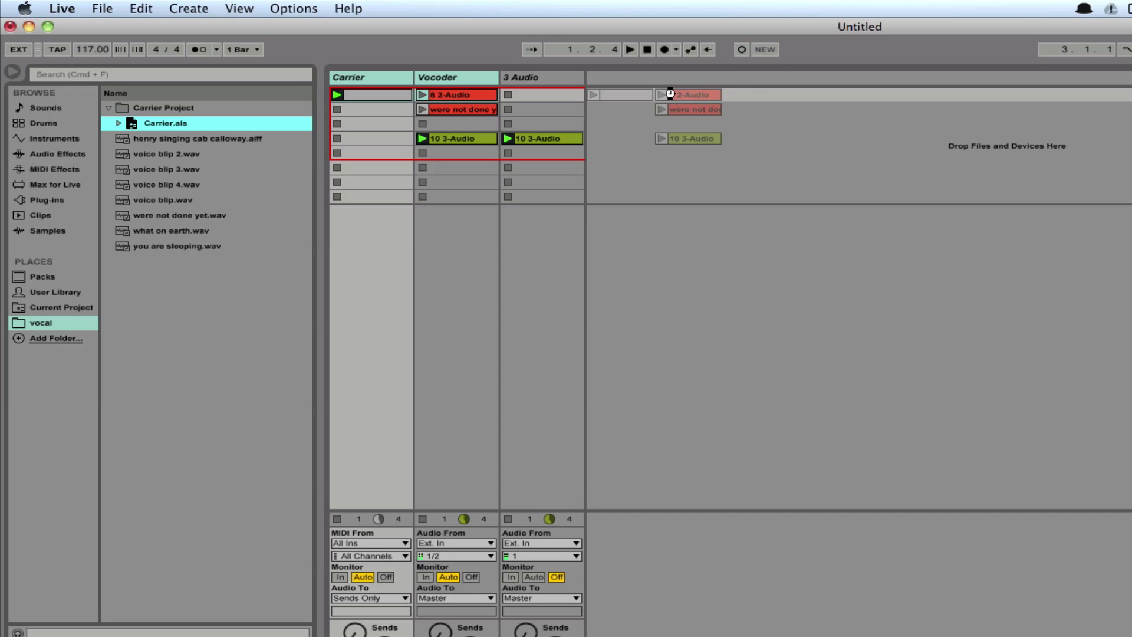